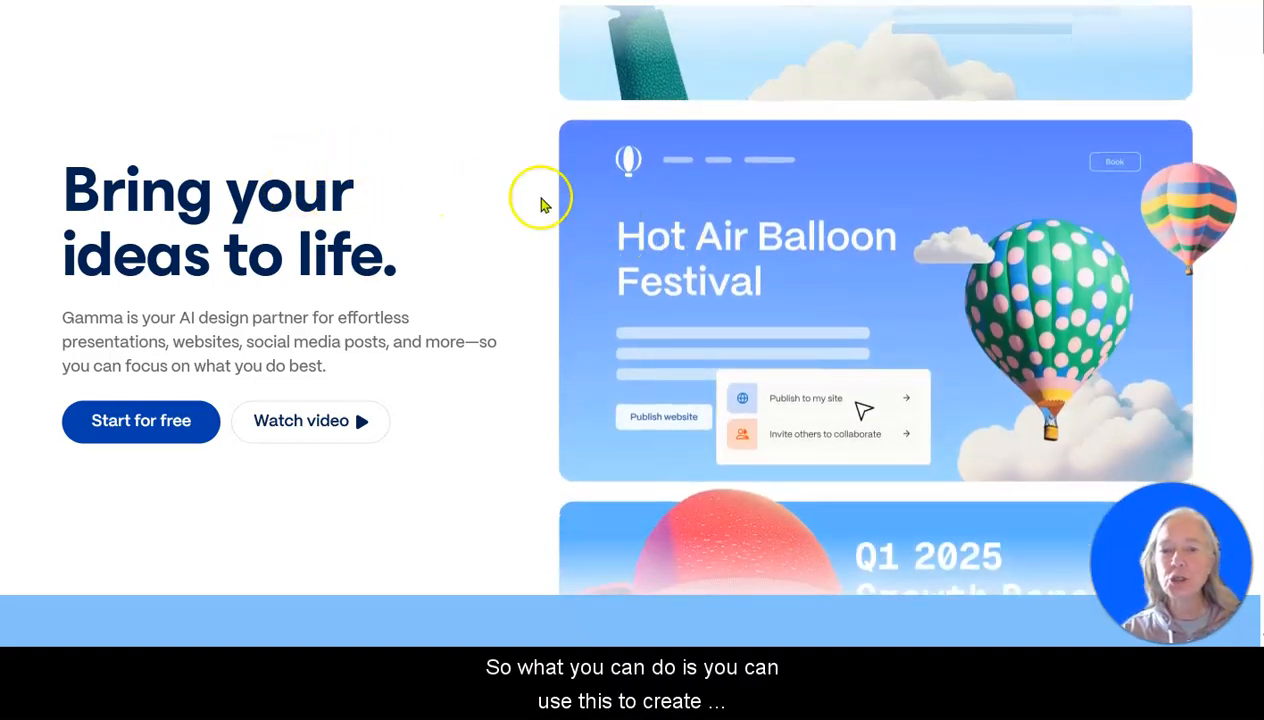
Look through the Gamma home page, covering its content types, AI generation, editing and sharing features, and user testimonials.
scroll(686, 195, down, 2)
scroll(686, 195, down, 3)
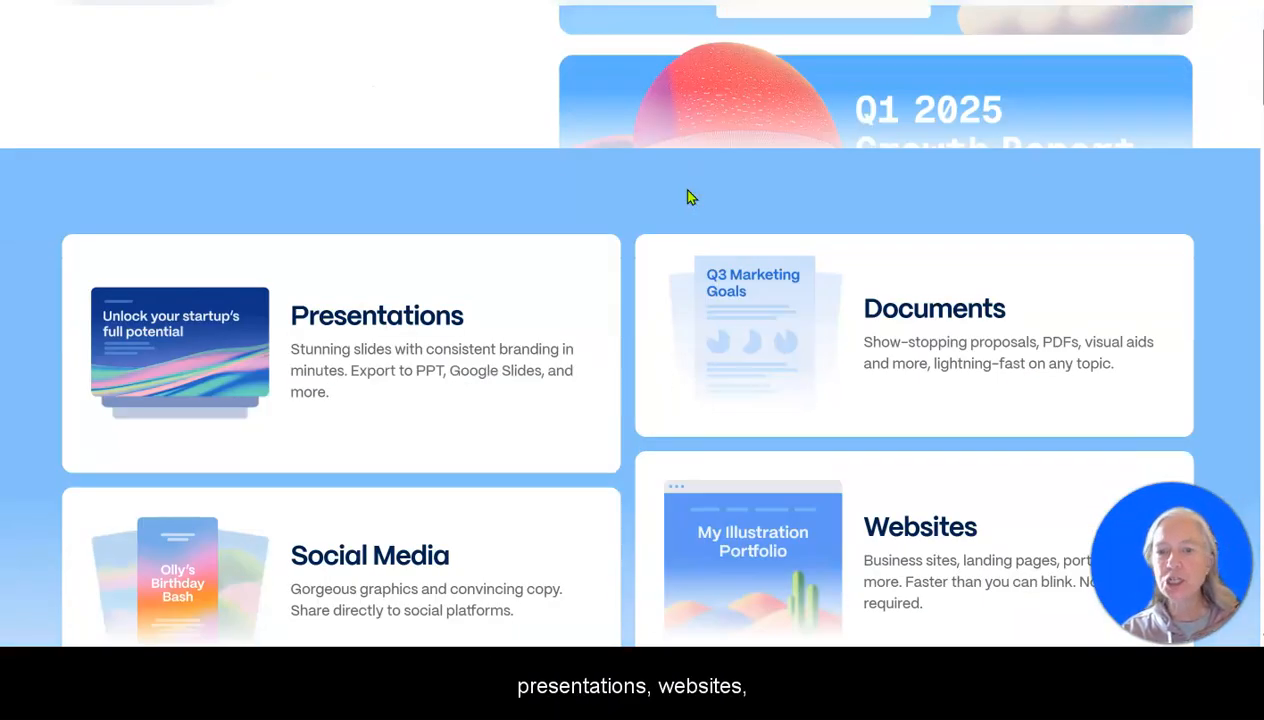
scroll(688, 197, down, 1)
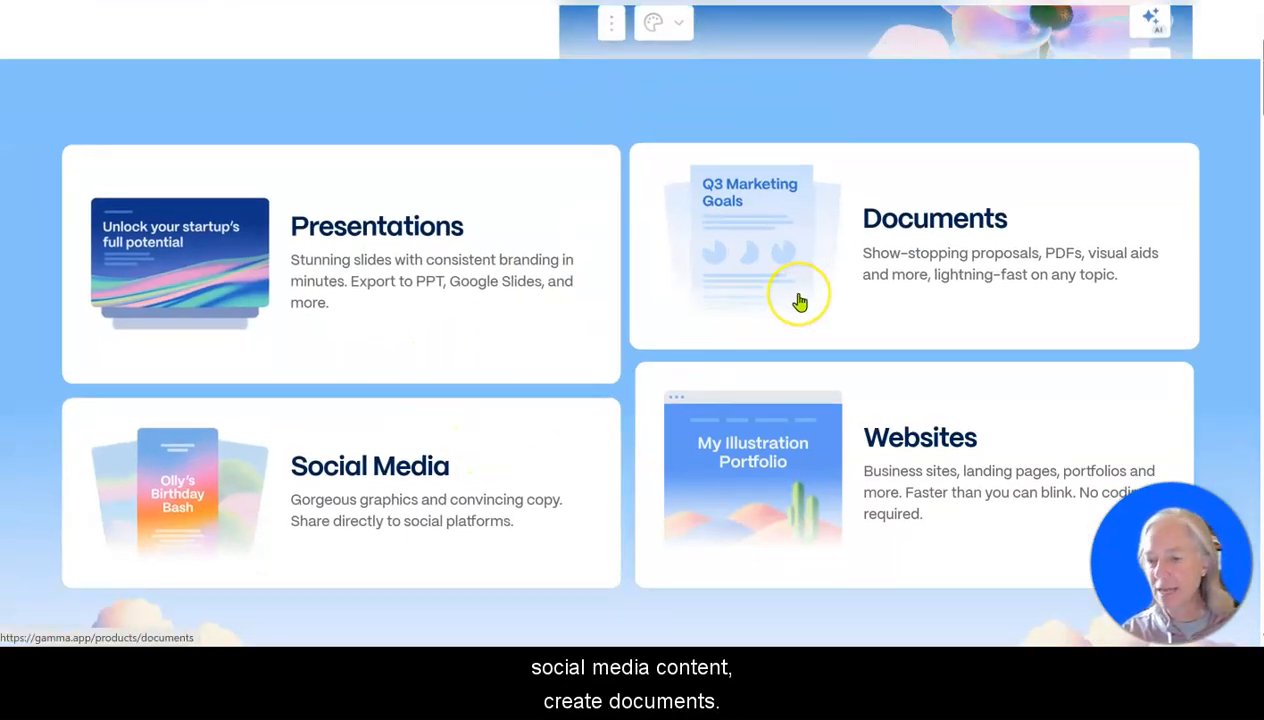
scroll(790, 305, down, 10)
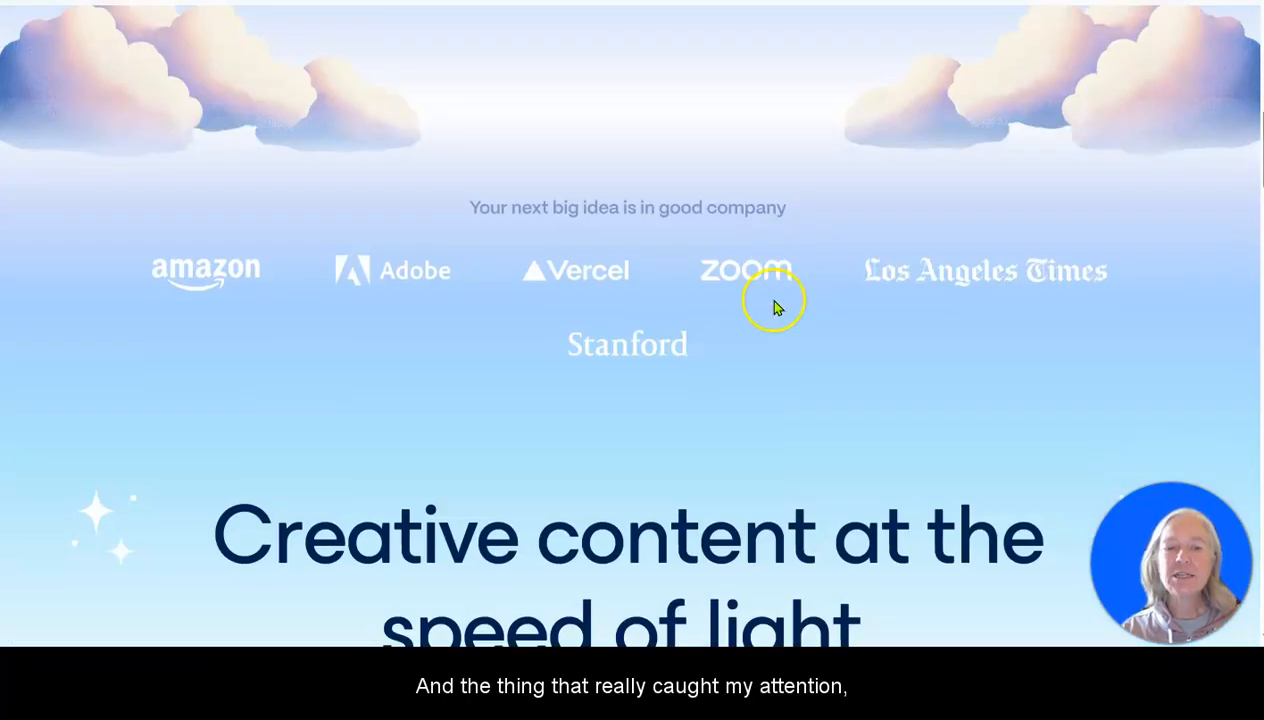
scroll(770, 312, down, 3)
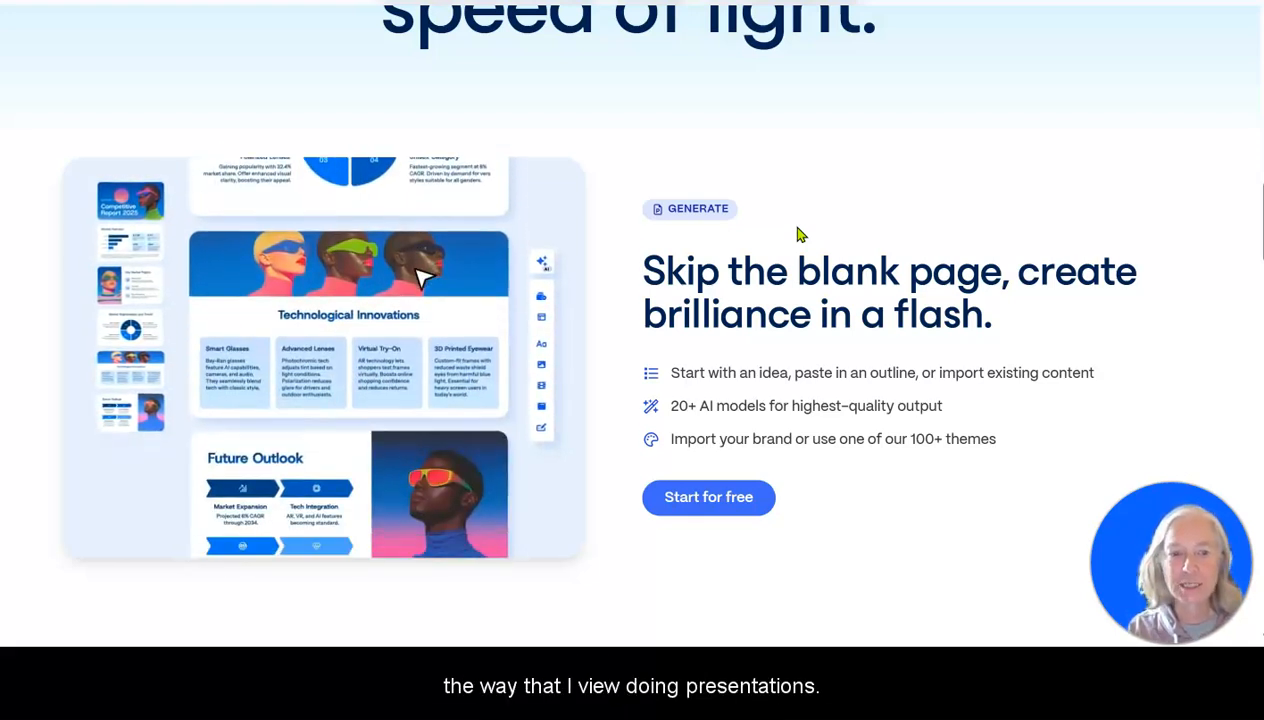
scroll(818, 250, down, 5)
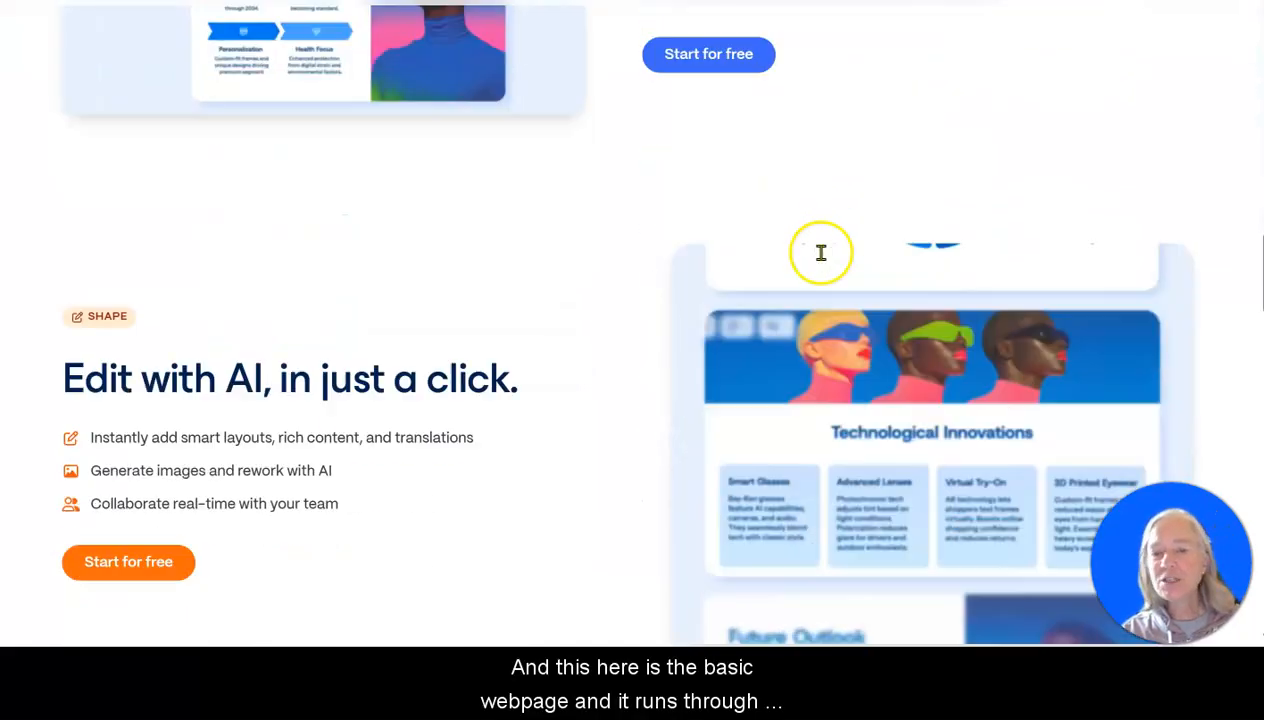
scroll(730, 248, down, 1)
scroll(550, 235, down, 2)
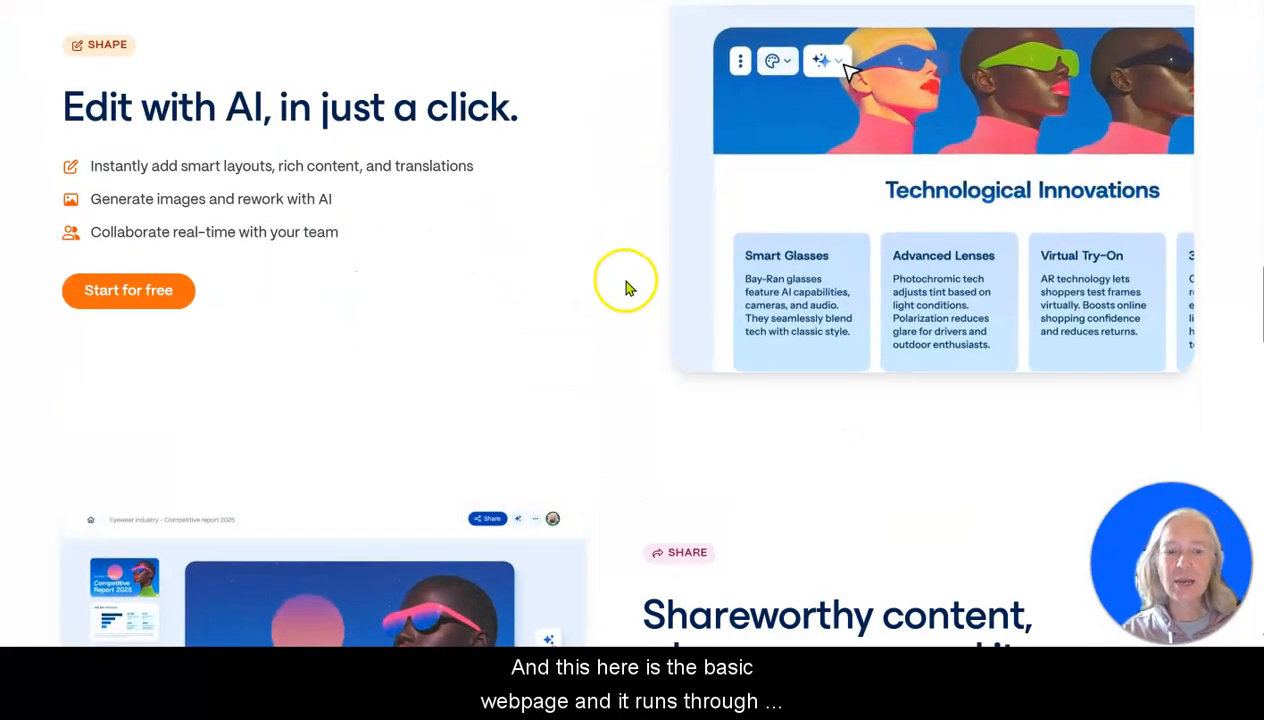
scroll(545, 289, down, 4)
scroll(818, 367, down, 6)
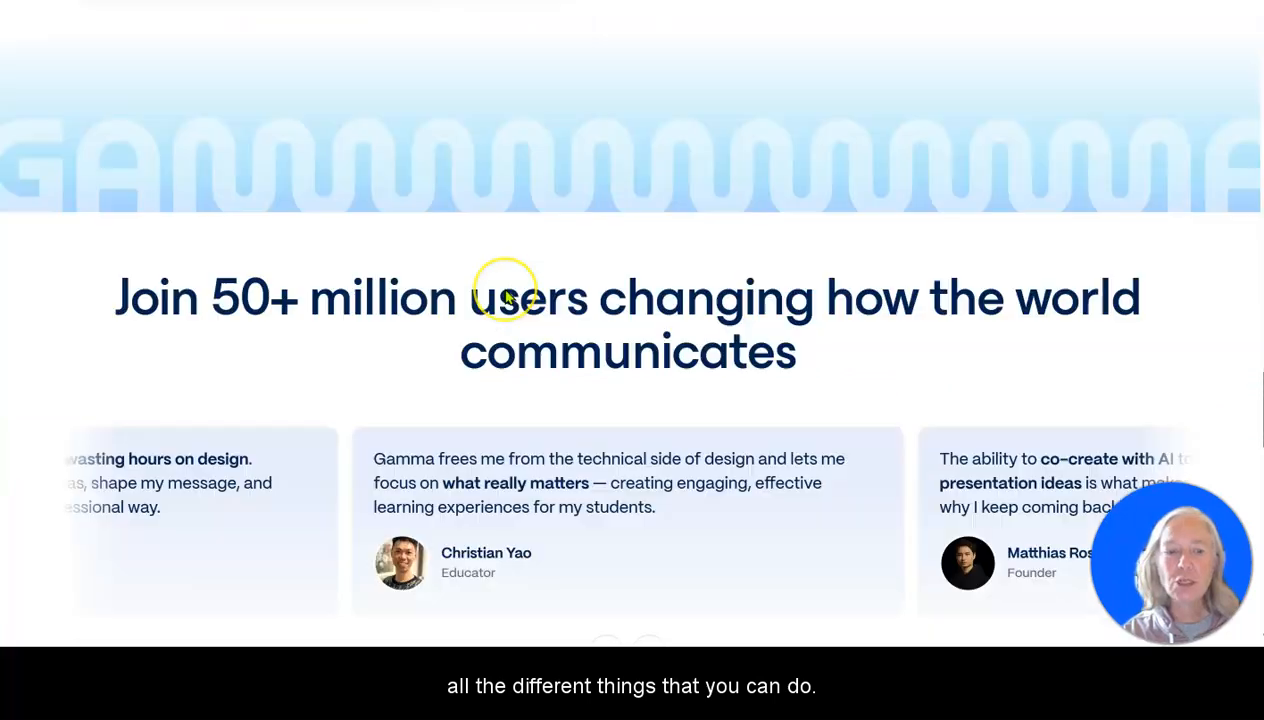
scroll(507, 297, down, 10)
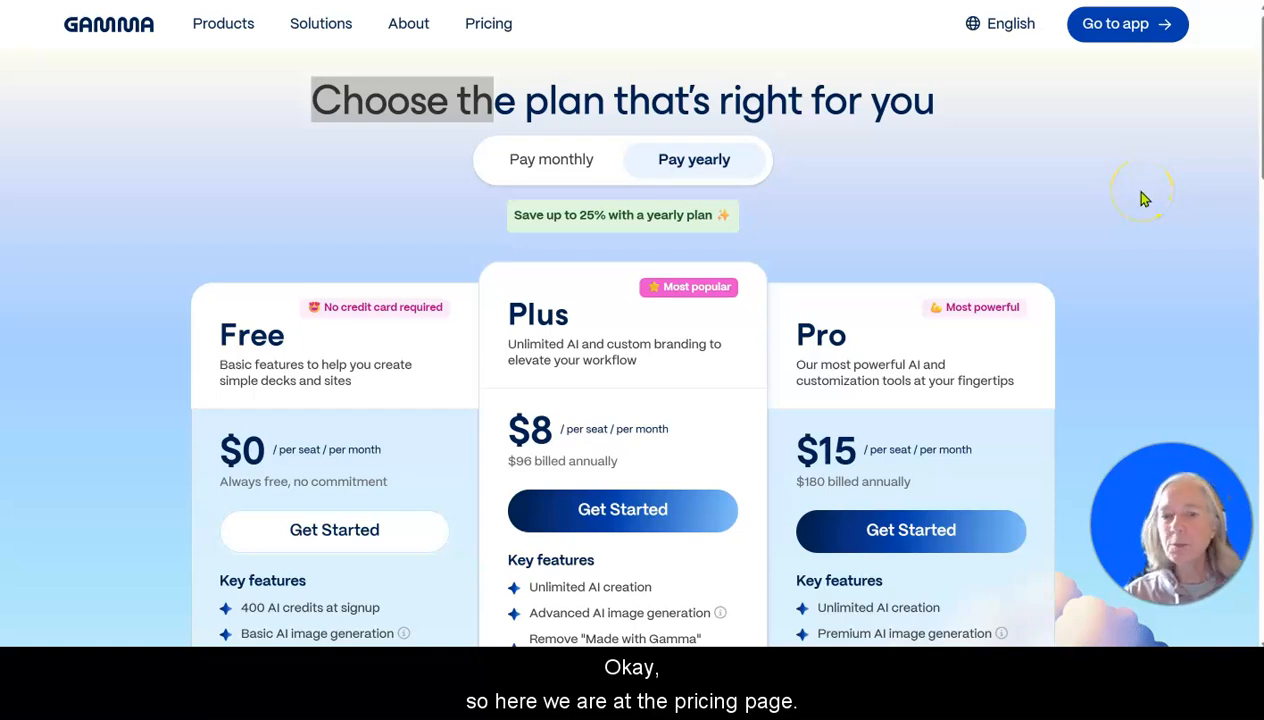
Compare the prices, key features and included items of the Free, Plus and Pro plans on the pricing page.
scroll(262, 418, down, 5)
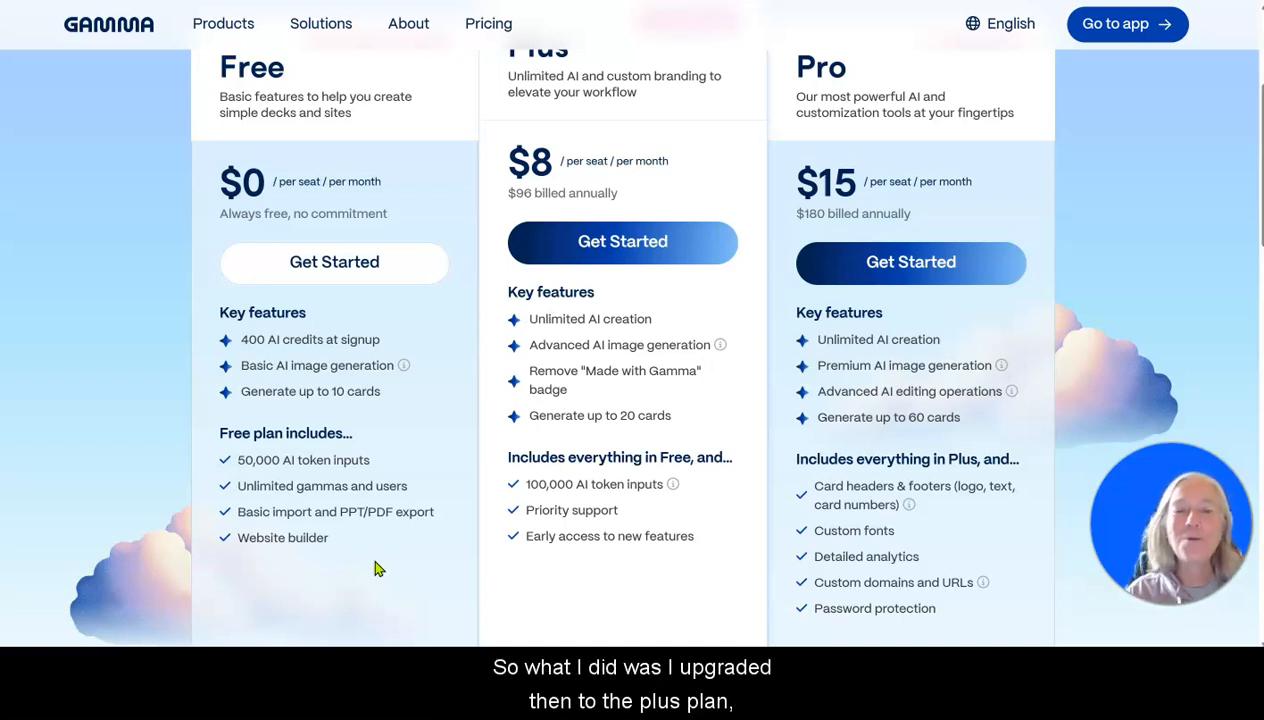
scroll(654, 454, up, 2)
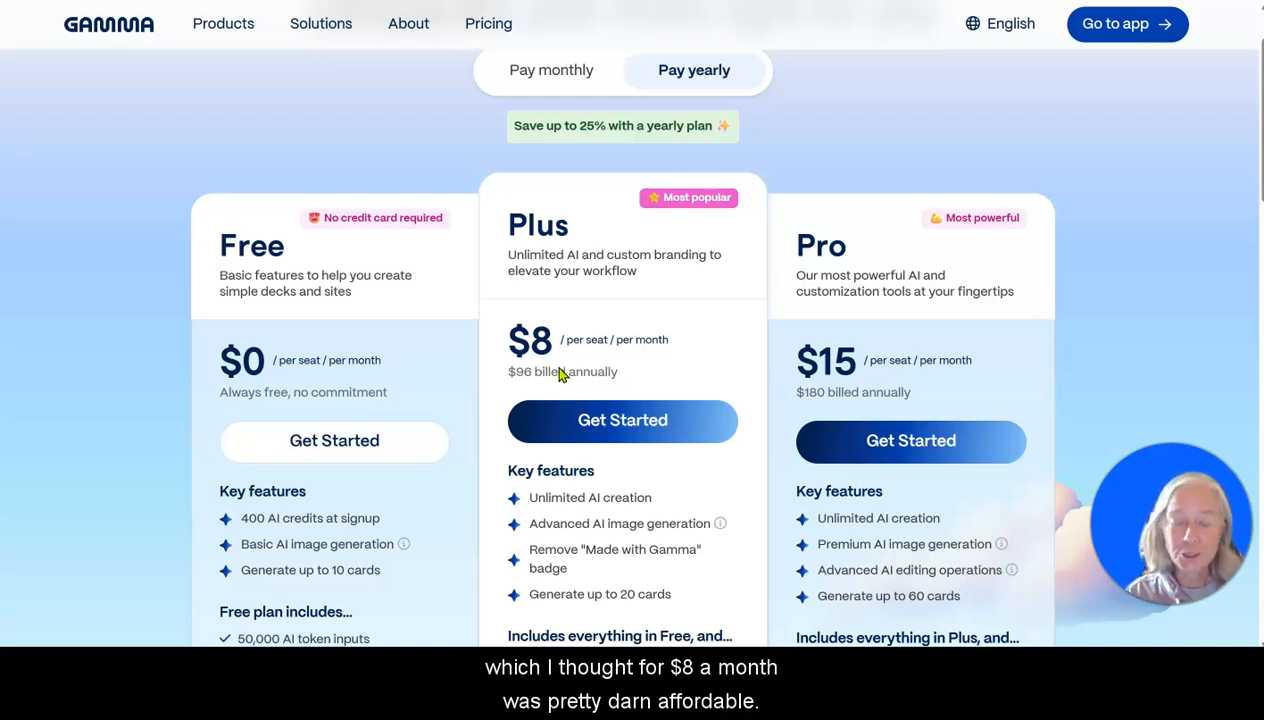
scroll(560, 373, down, 2)
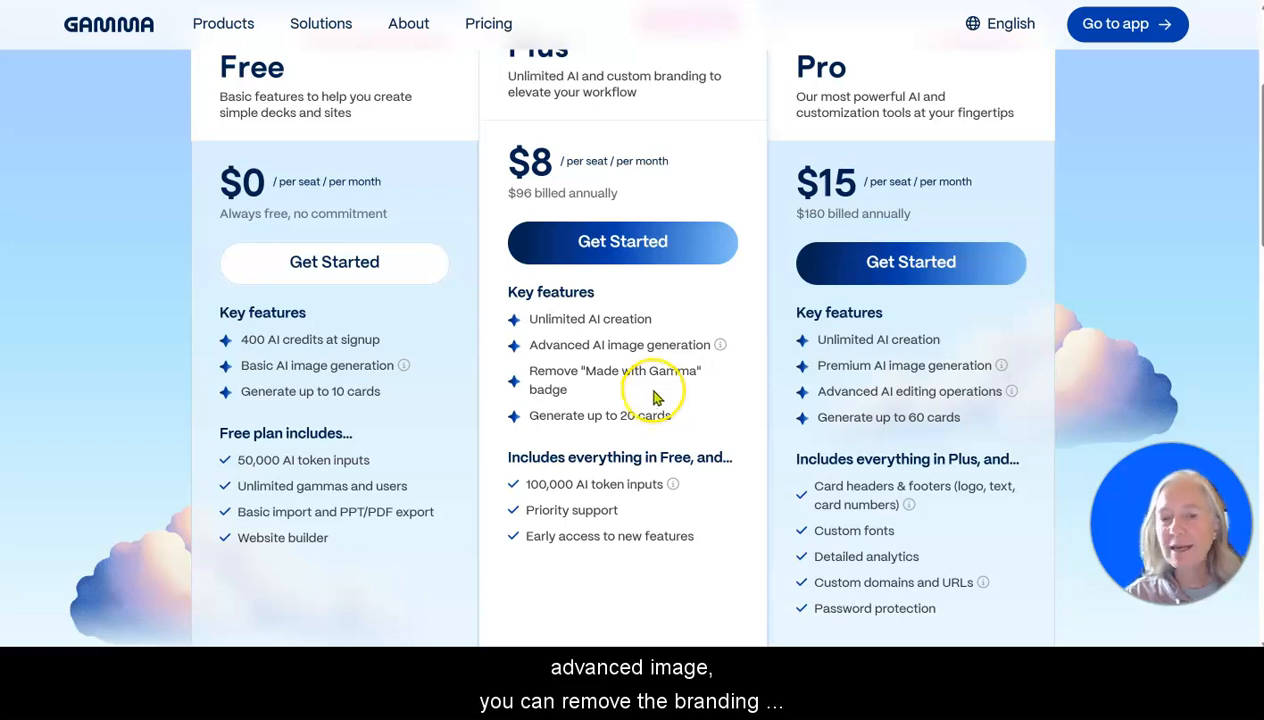
scroll(655, 395, down, 2)
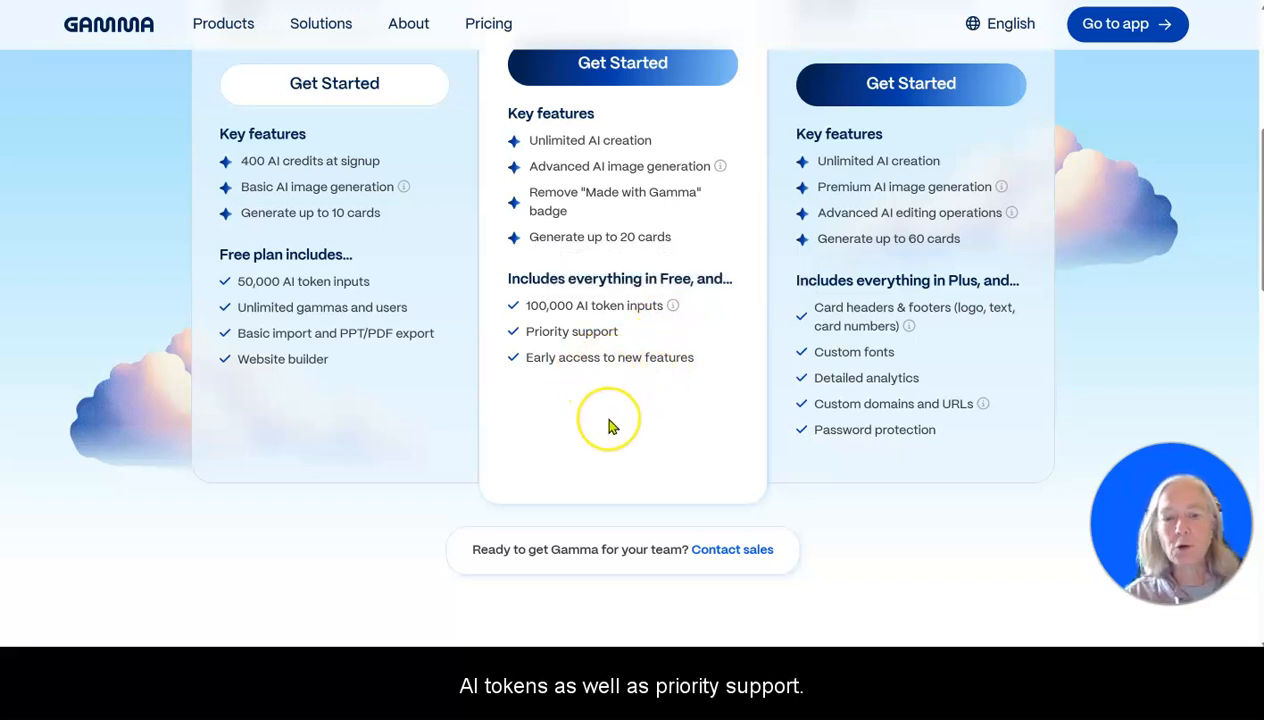
scroll(612, 425, up, 1)
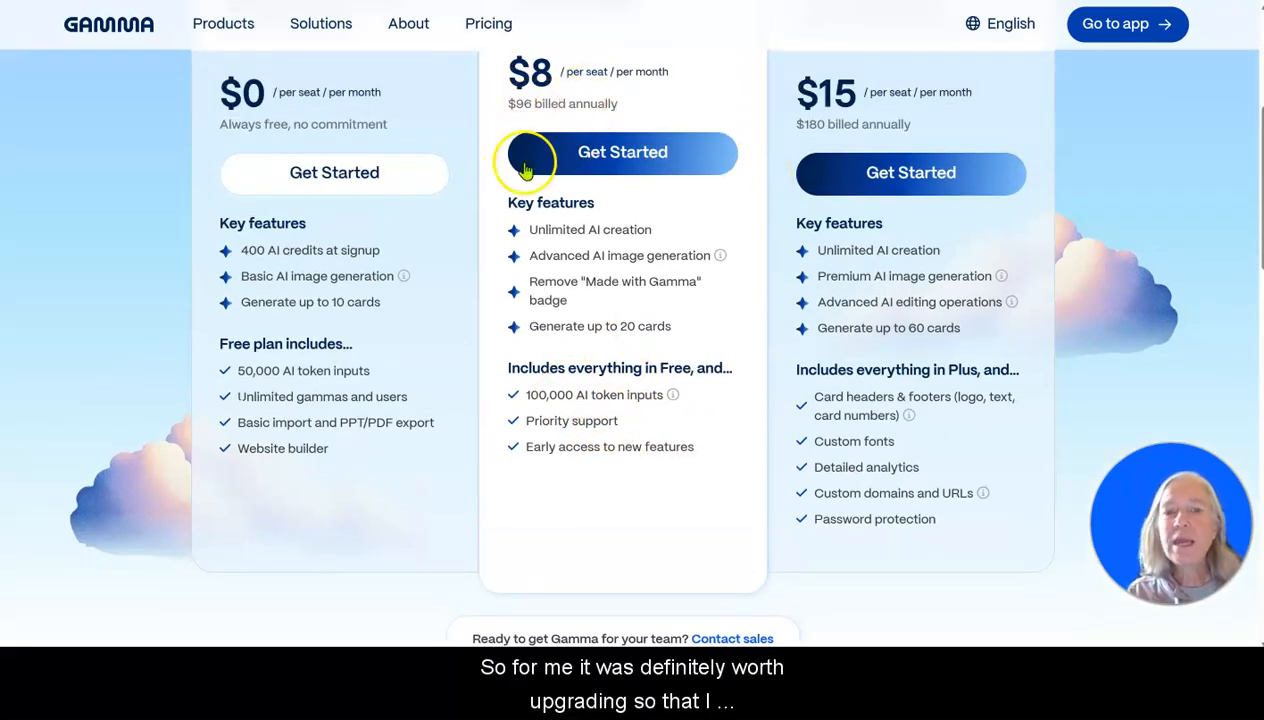
scroll(598, 232, up, 1)
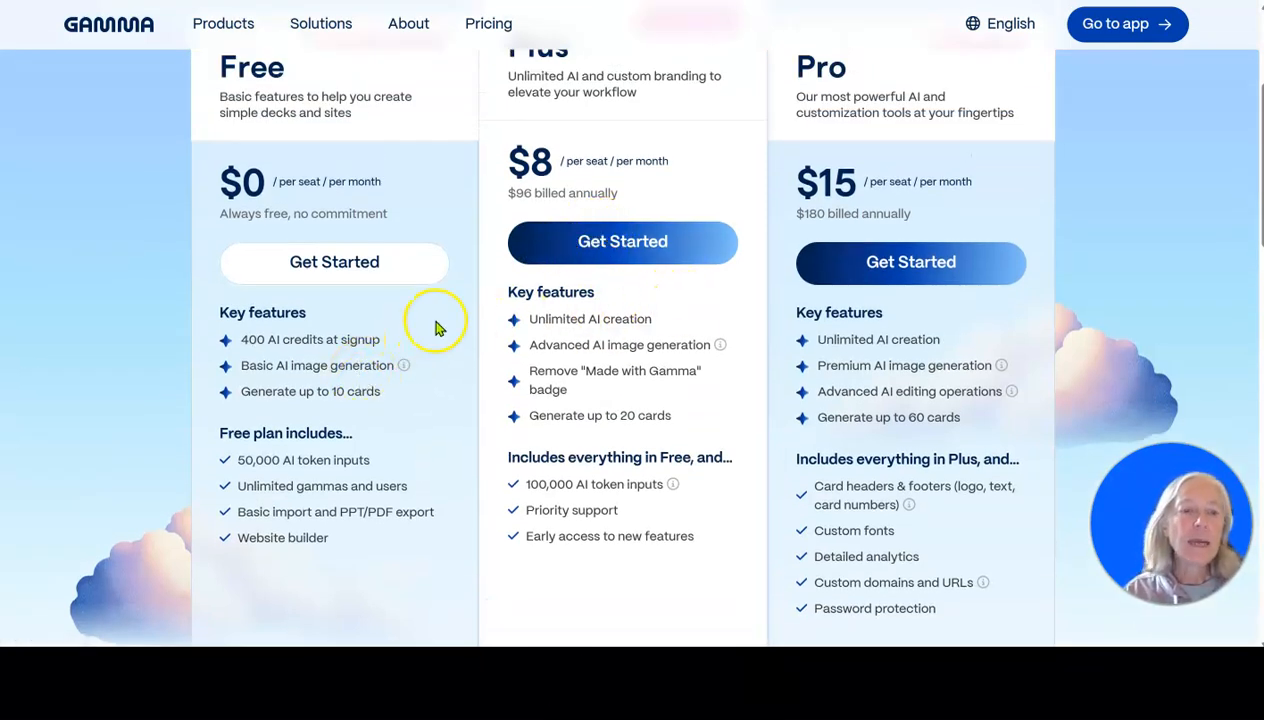
scroll(426, 333, down, 1)
scroll(428, 332, up, 1)
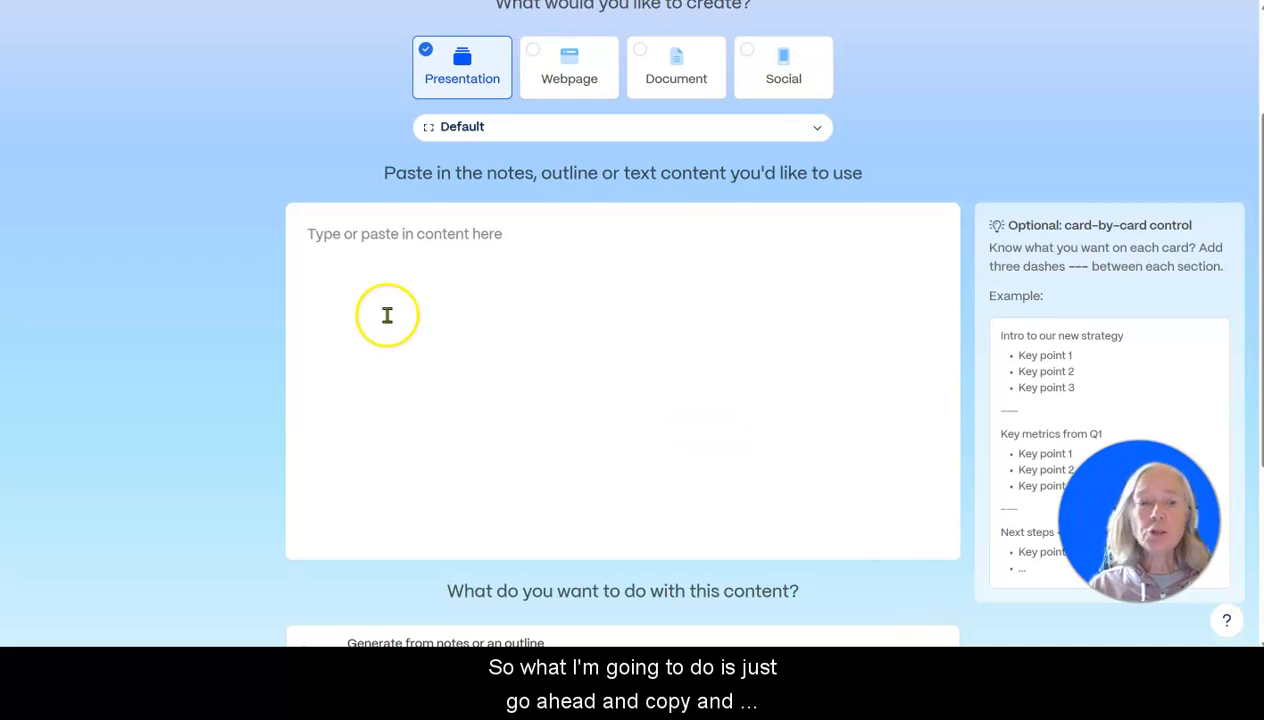
Paste the copied autoresponder lesson text as the content for the presentation.
click(637, 314)
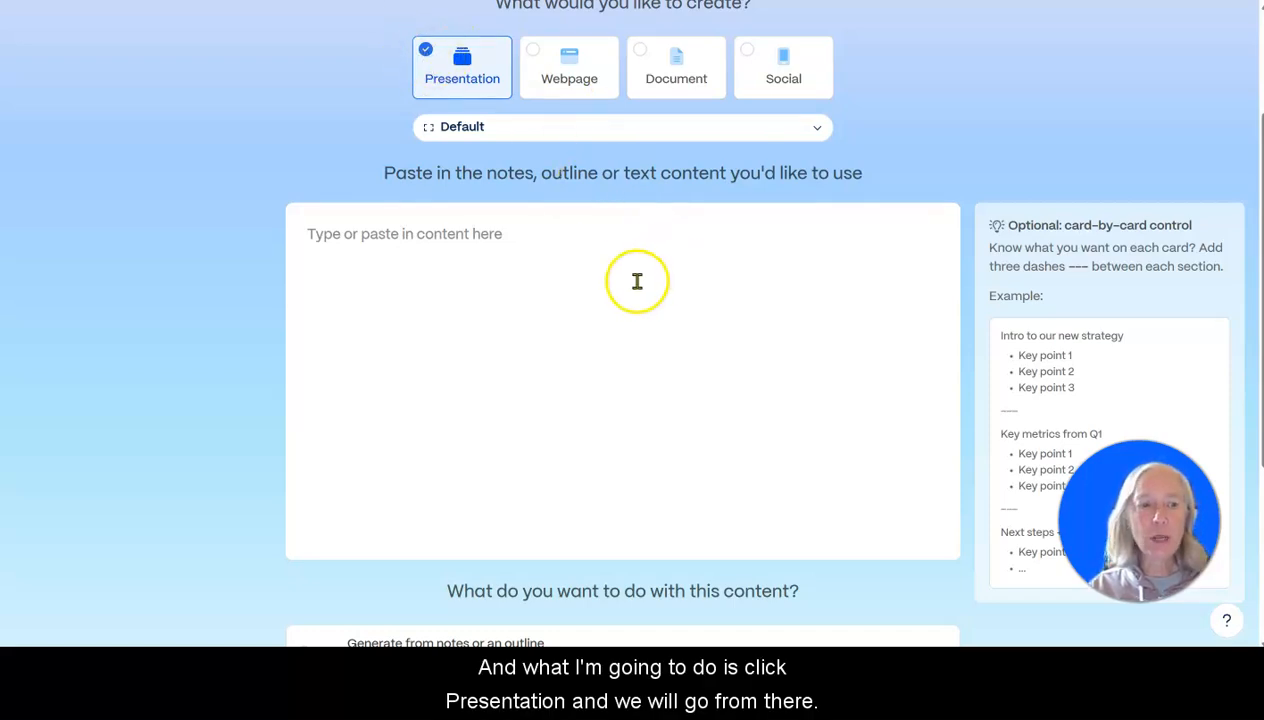
click(433, 248)
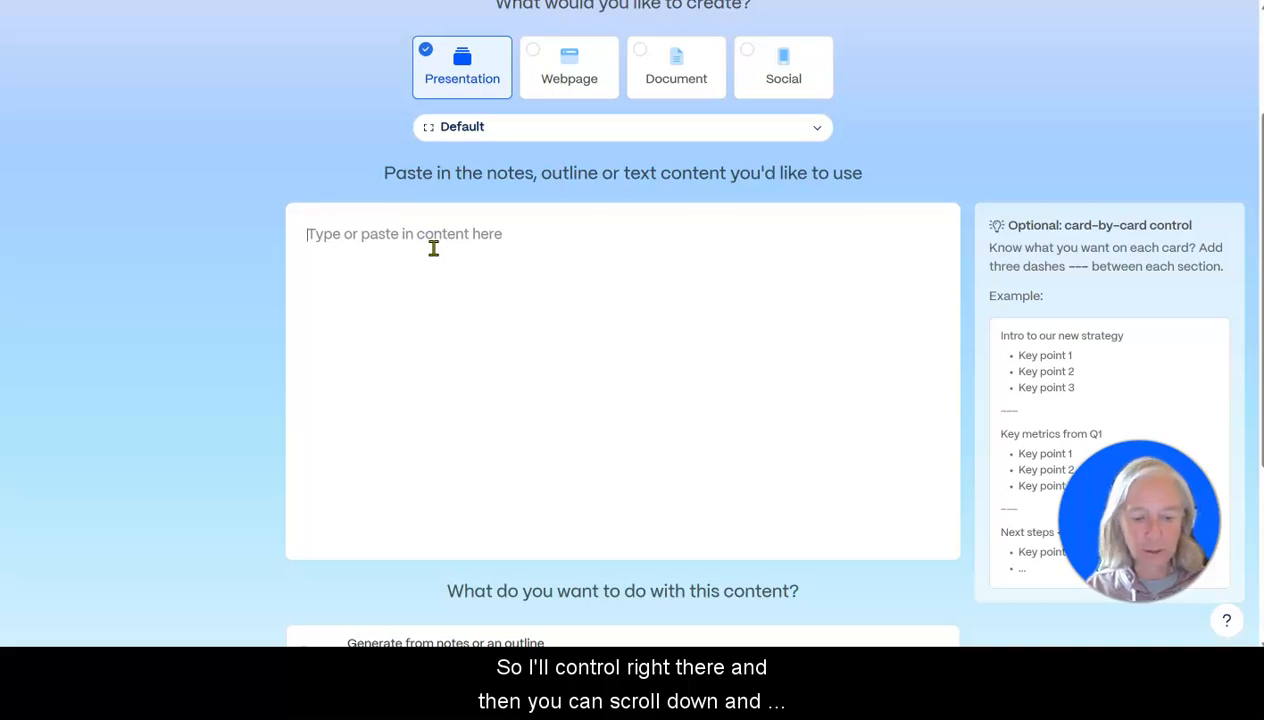
key(ctrl+v)
Choose to preserve the exact text of the pasted content and continue to the prompt editor.
scroll(948, 370, down, 5)
scroll(918, 422, down, 3)
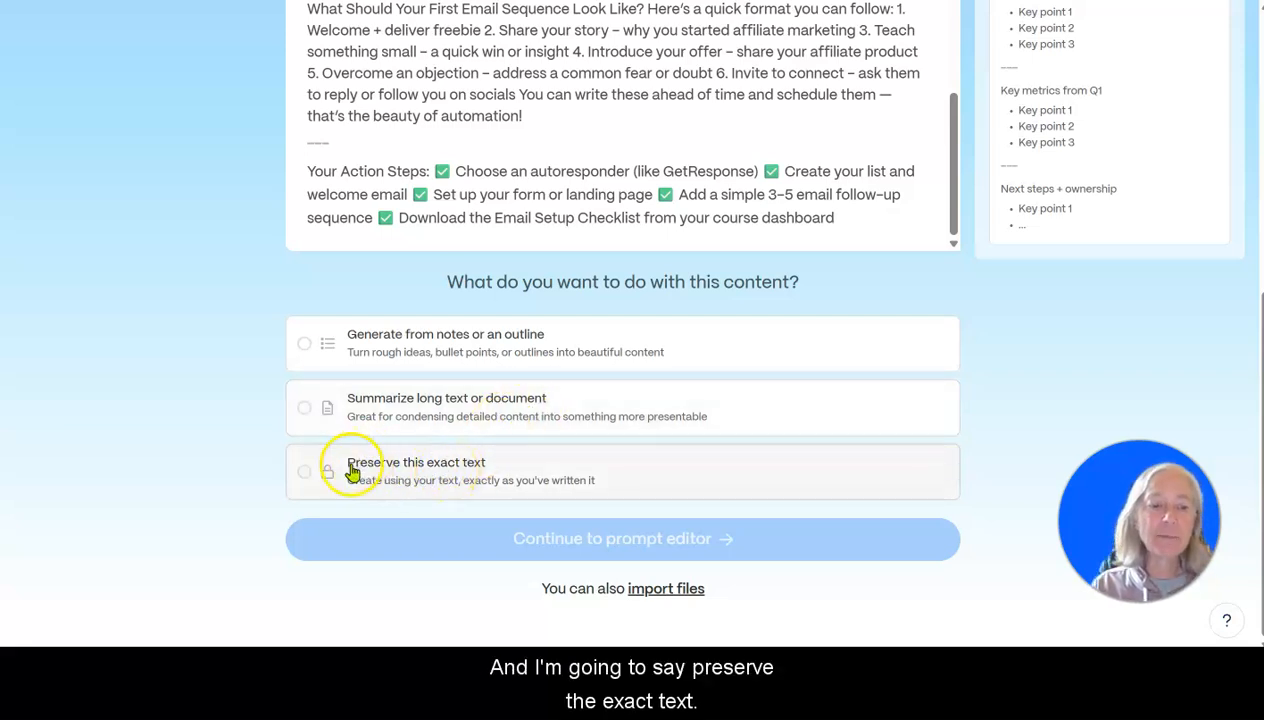
click(305, 474)
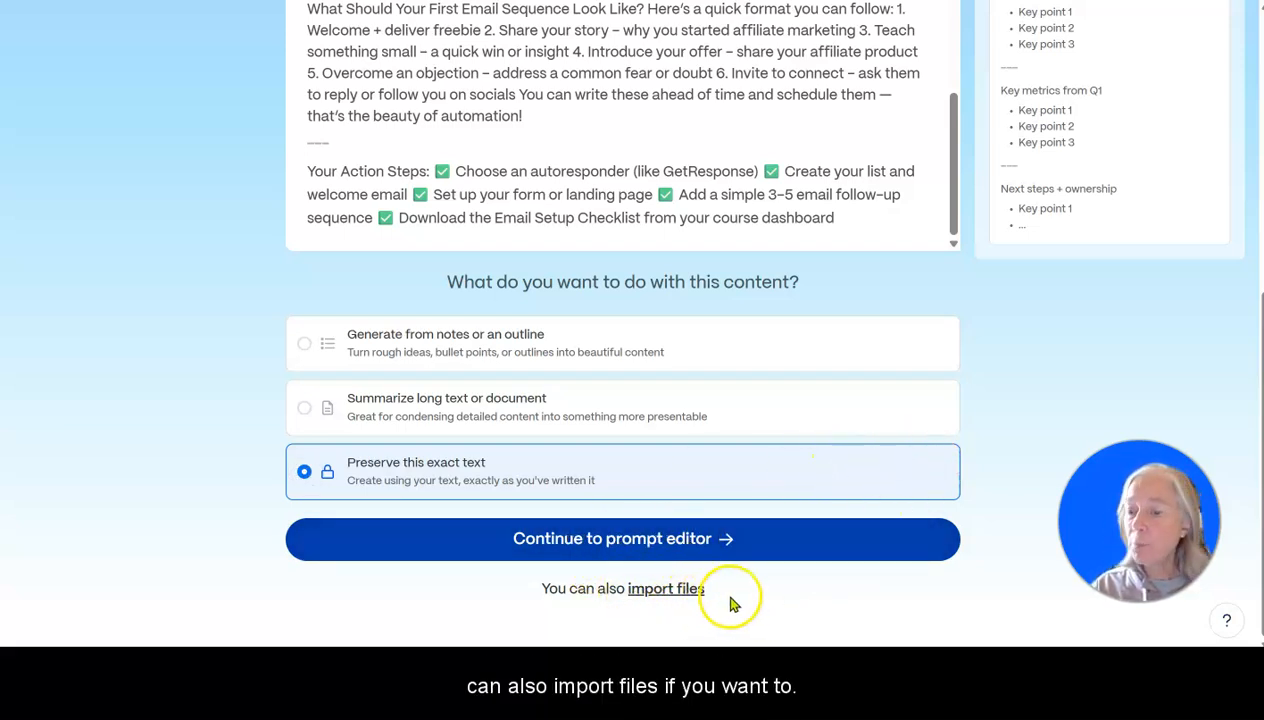
click(650, 540)
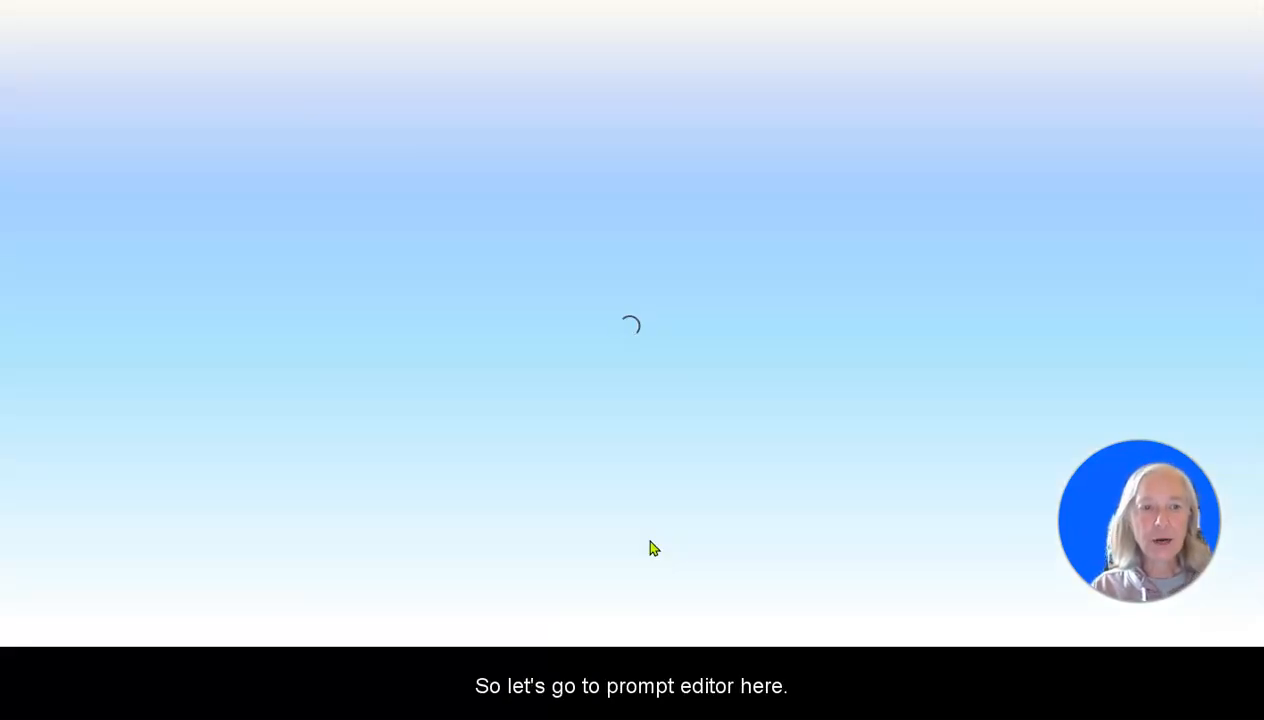
Review the prompt editor's text, theme, image source, AI image model and image art style settings, plus the token length.
scroll(278, 279, down, 1)
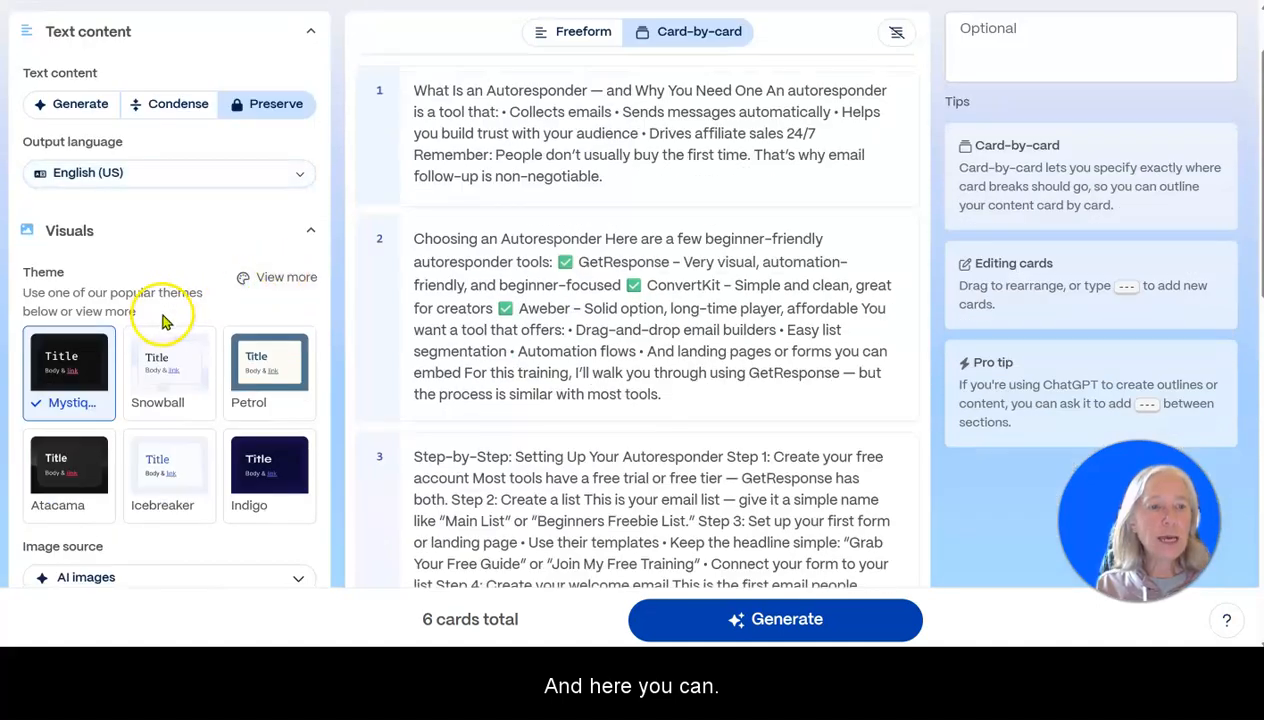
scroll(300, 235, down, 1)
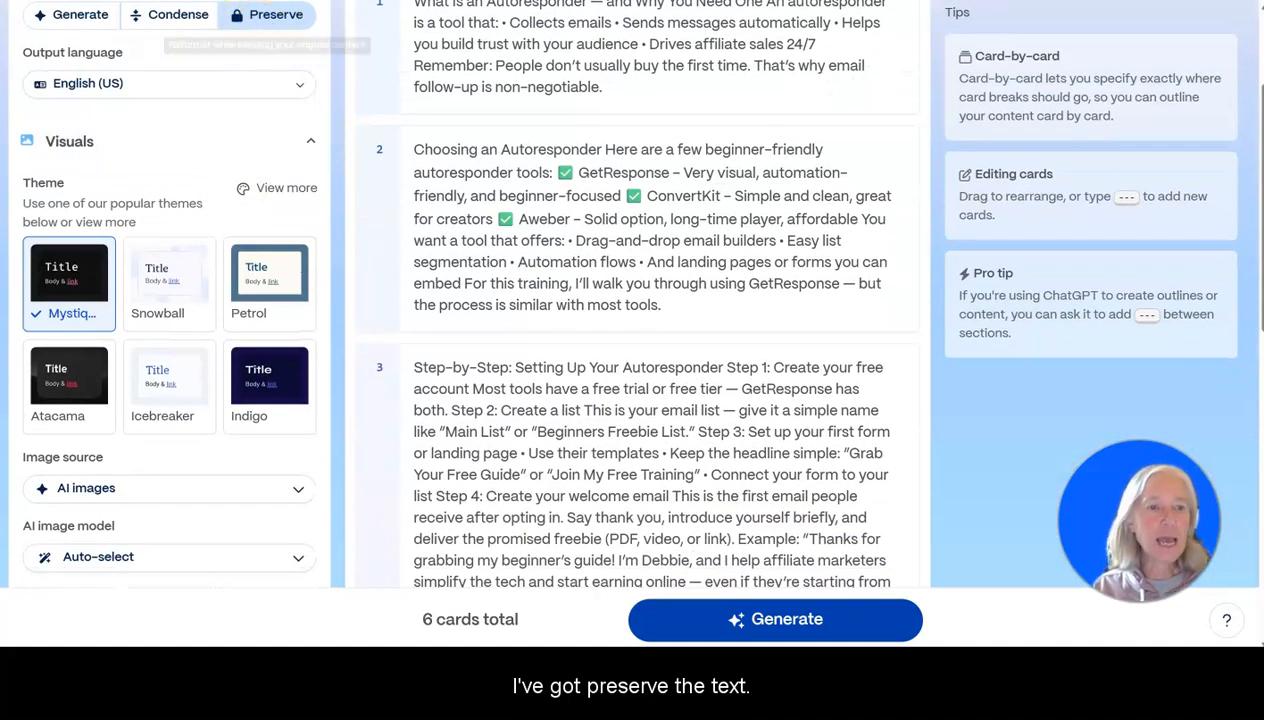
scroll(150, 215, down, 2)
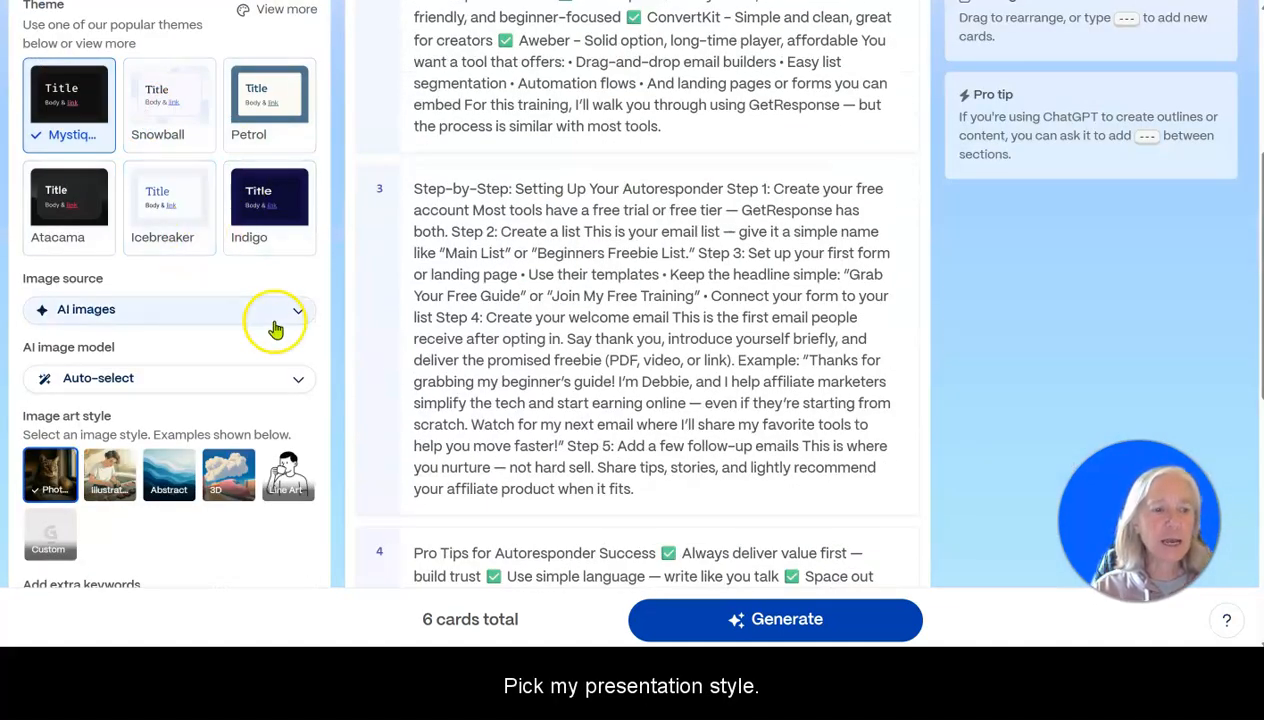
scroll(141, 310, down, 2)
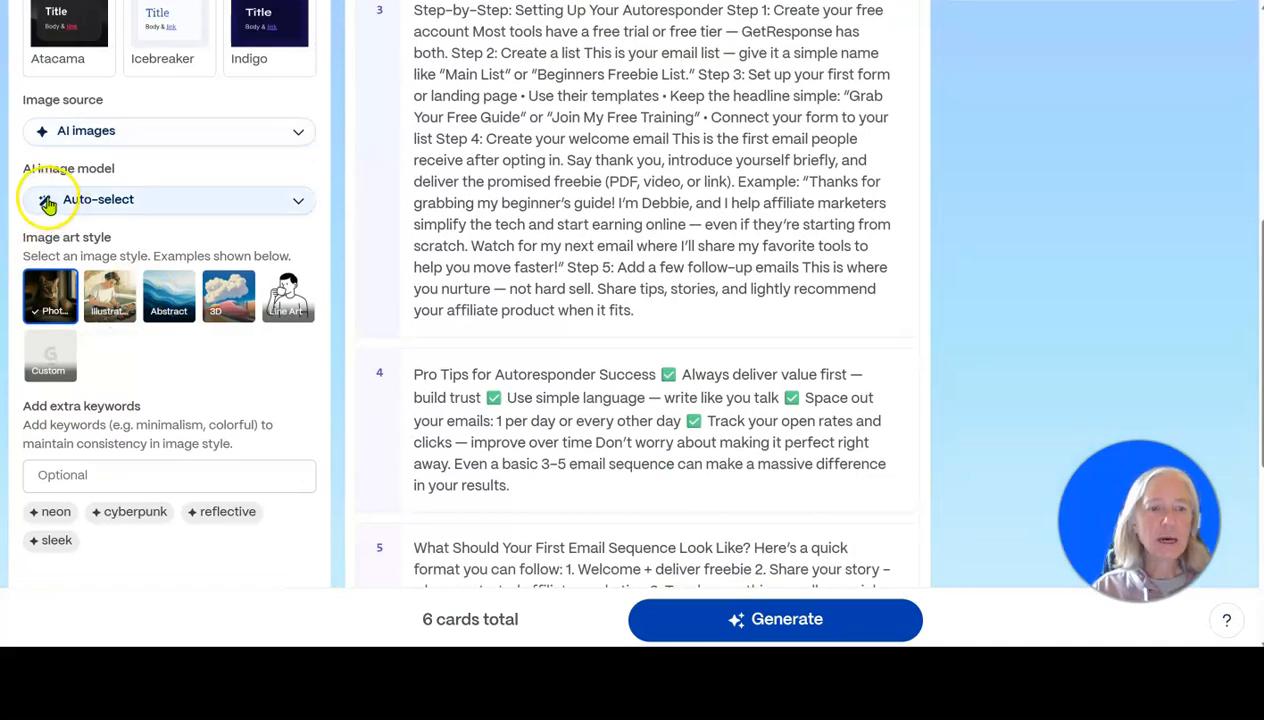
click(299, 205)
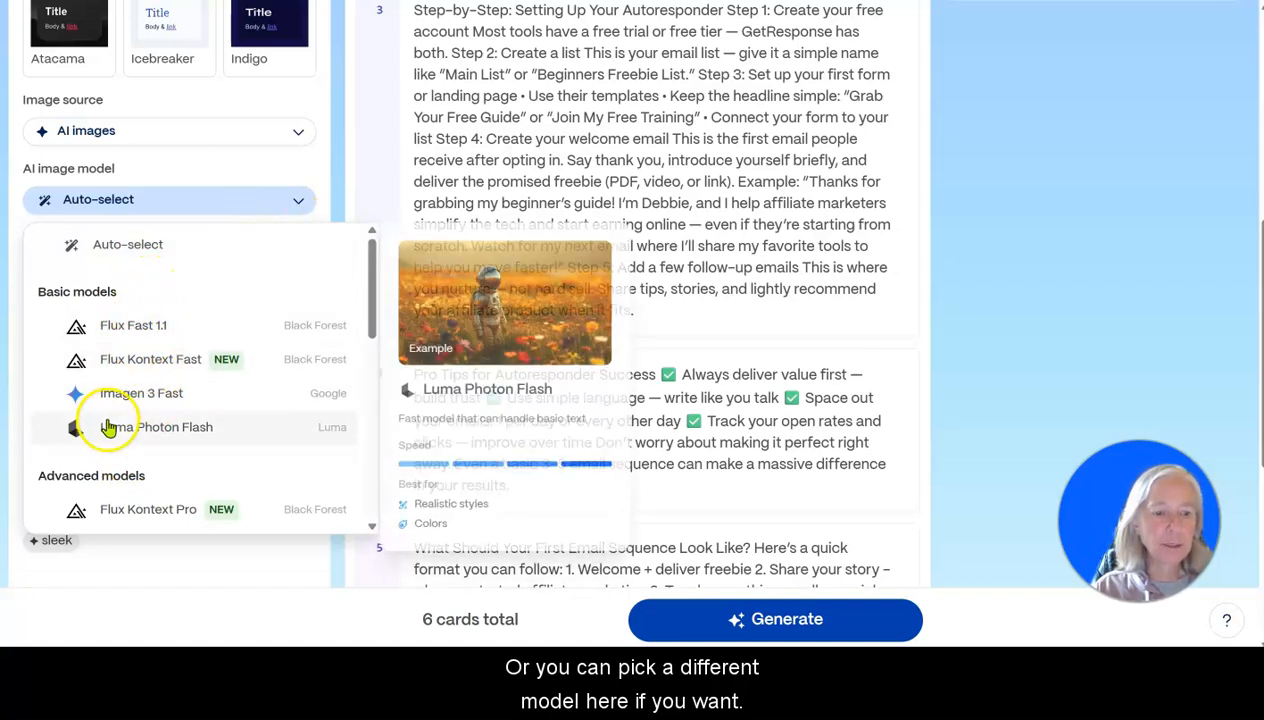
click(298, 204)
click(45, 295)
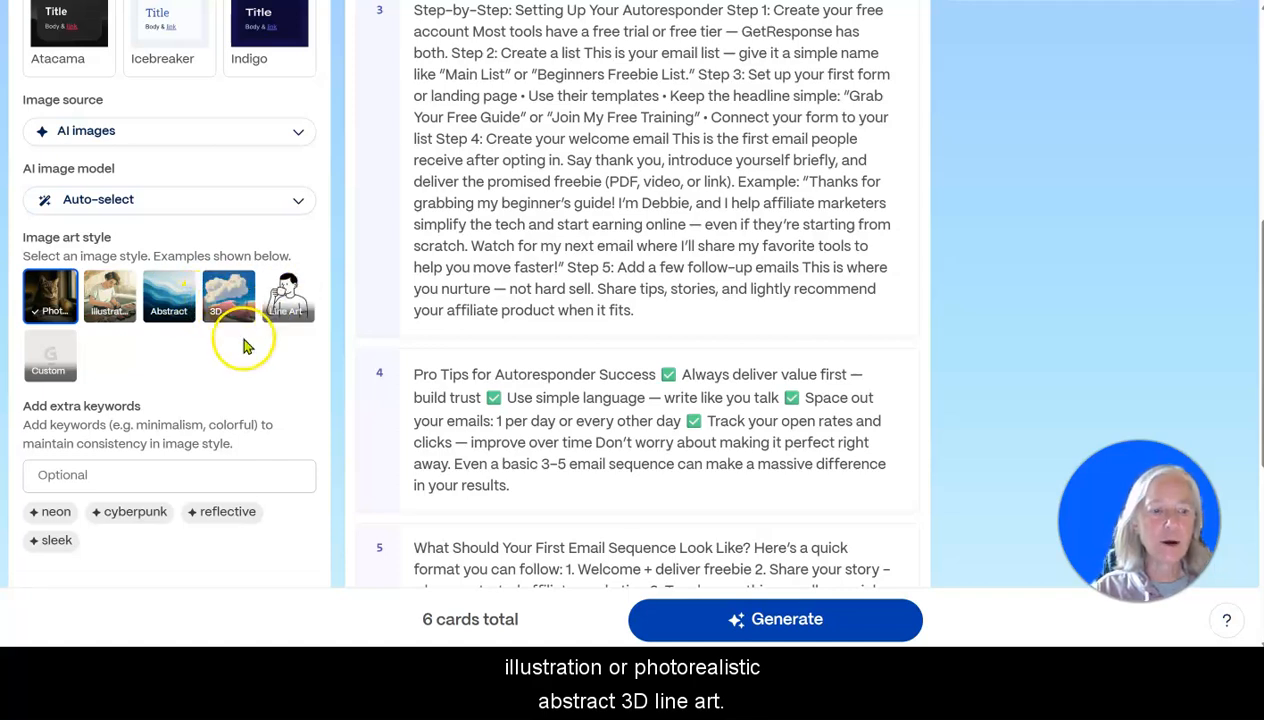
scroll(170, 388, down, 3)
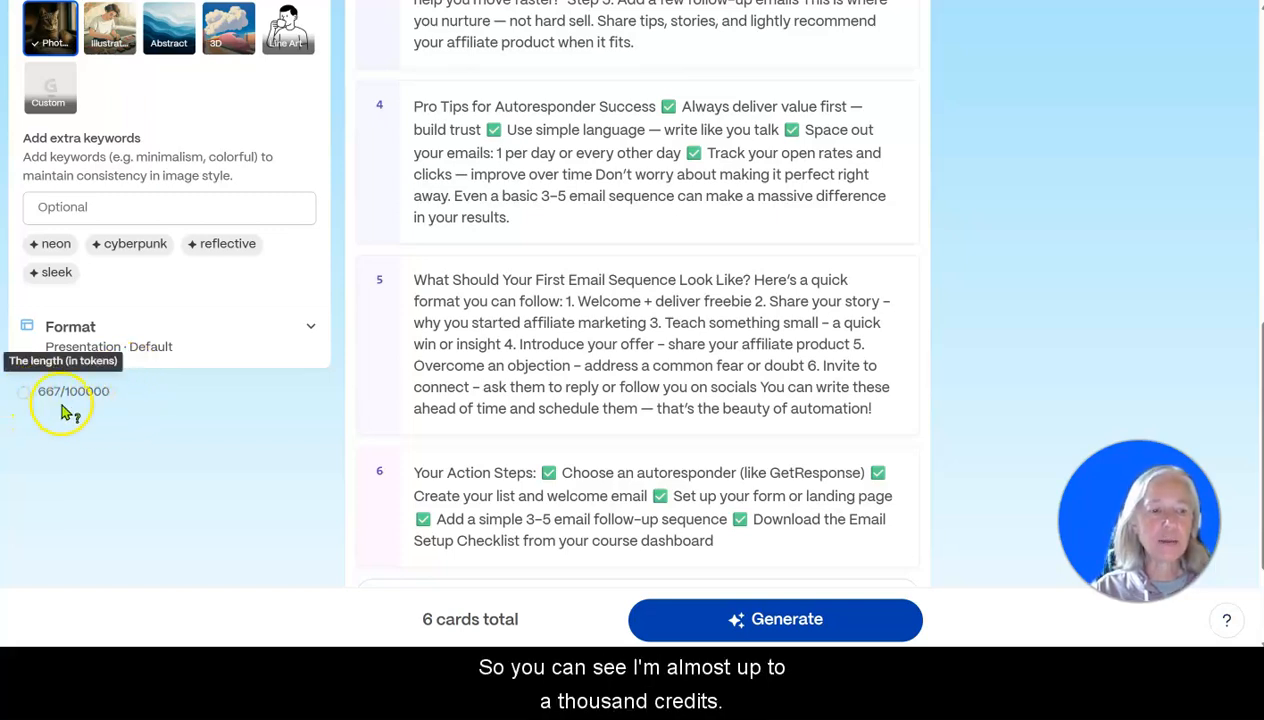
scroll(97, 430, up, 5)
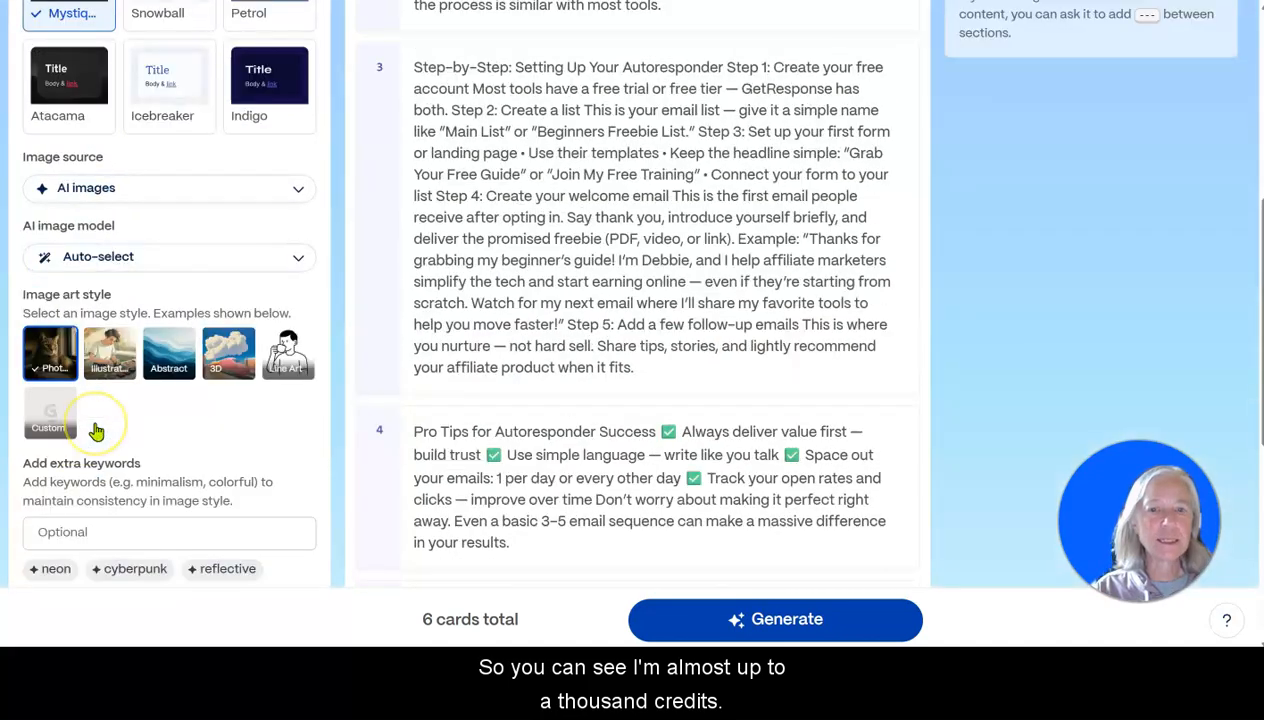
scroll(97, 430, up, 4)
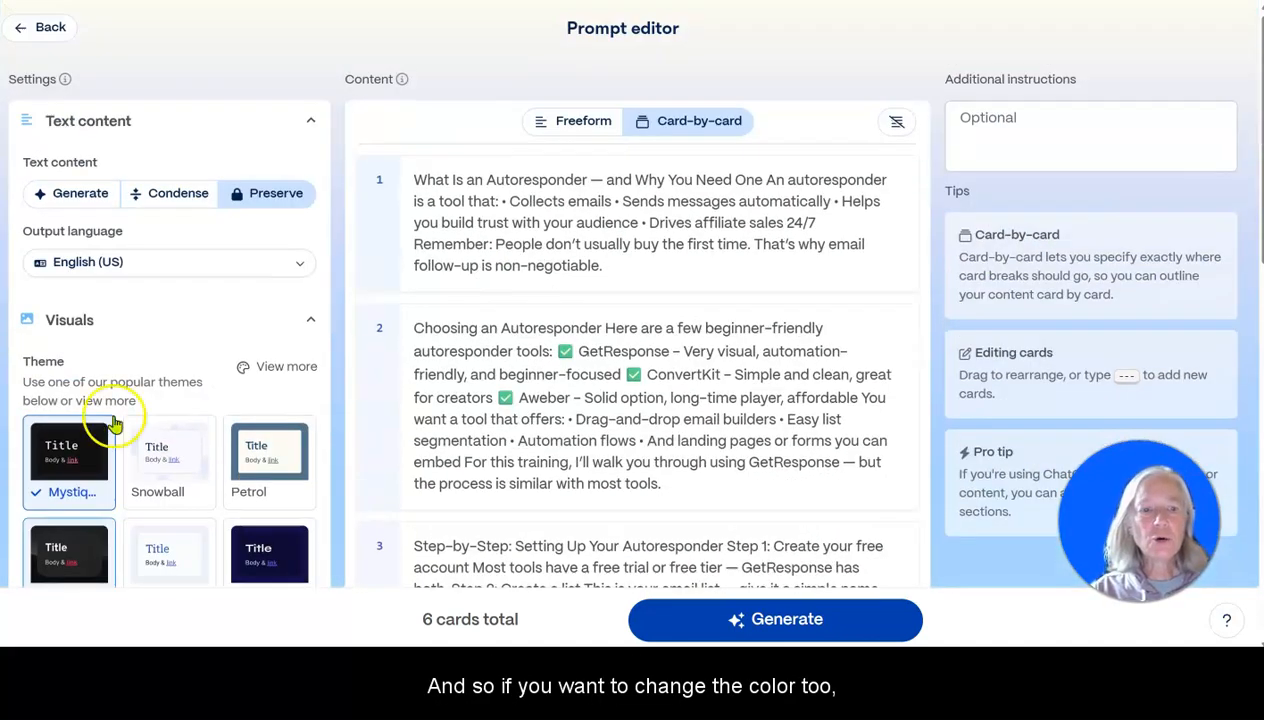
Browse the full theme collection and apply the green Sprout theme to the presentation.
click(275, 367)
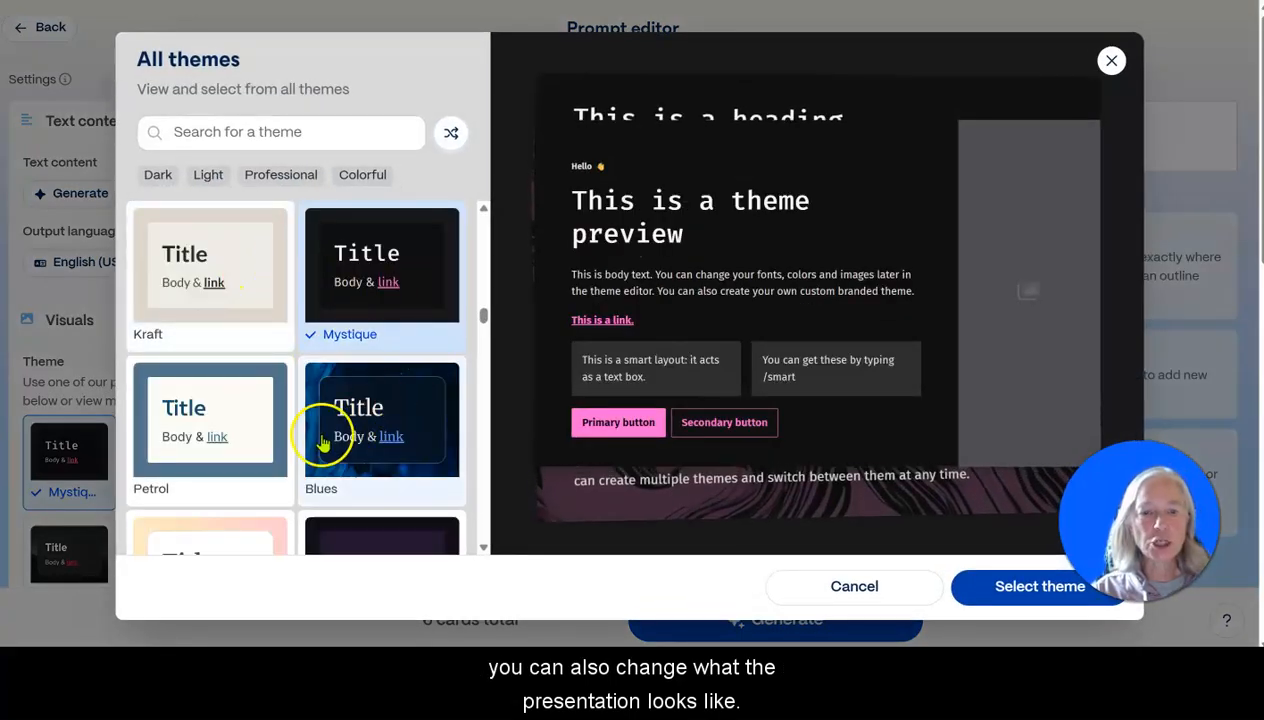
scroll(300, 383, down, 1)
scroll(300, 383, down, 6)
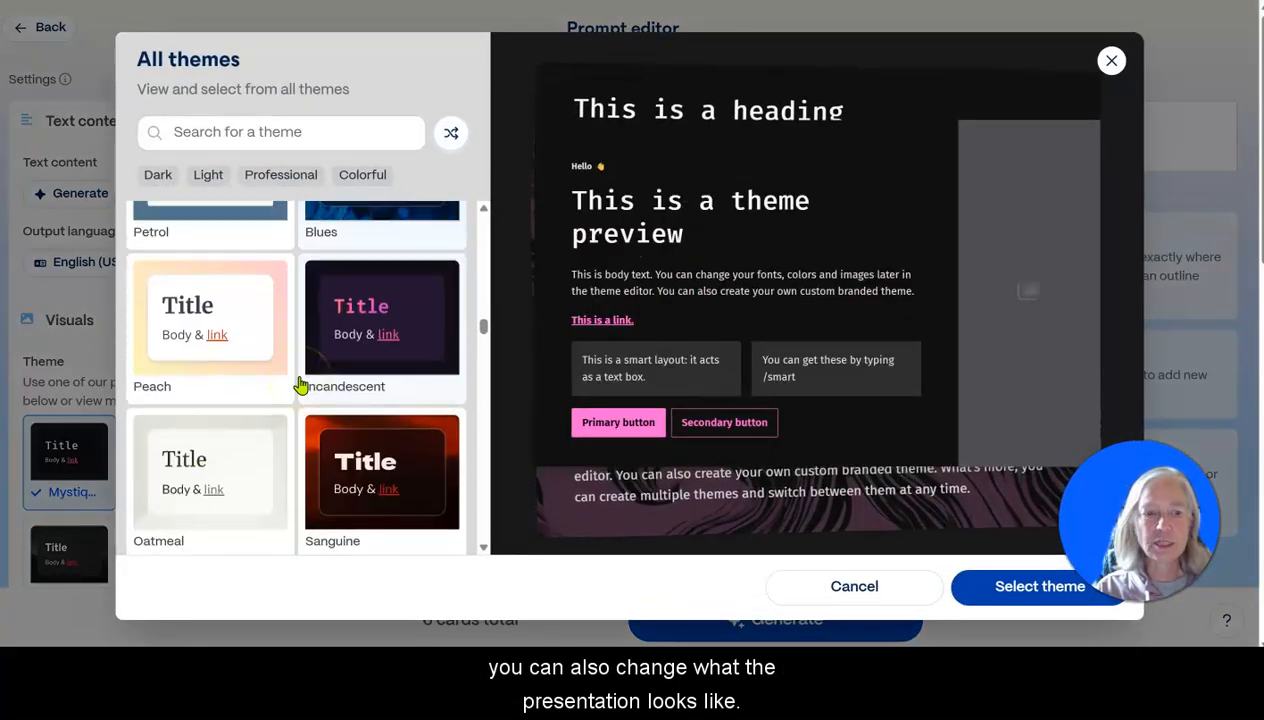
scroll(297, 389, down, 10)
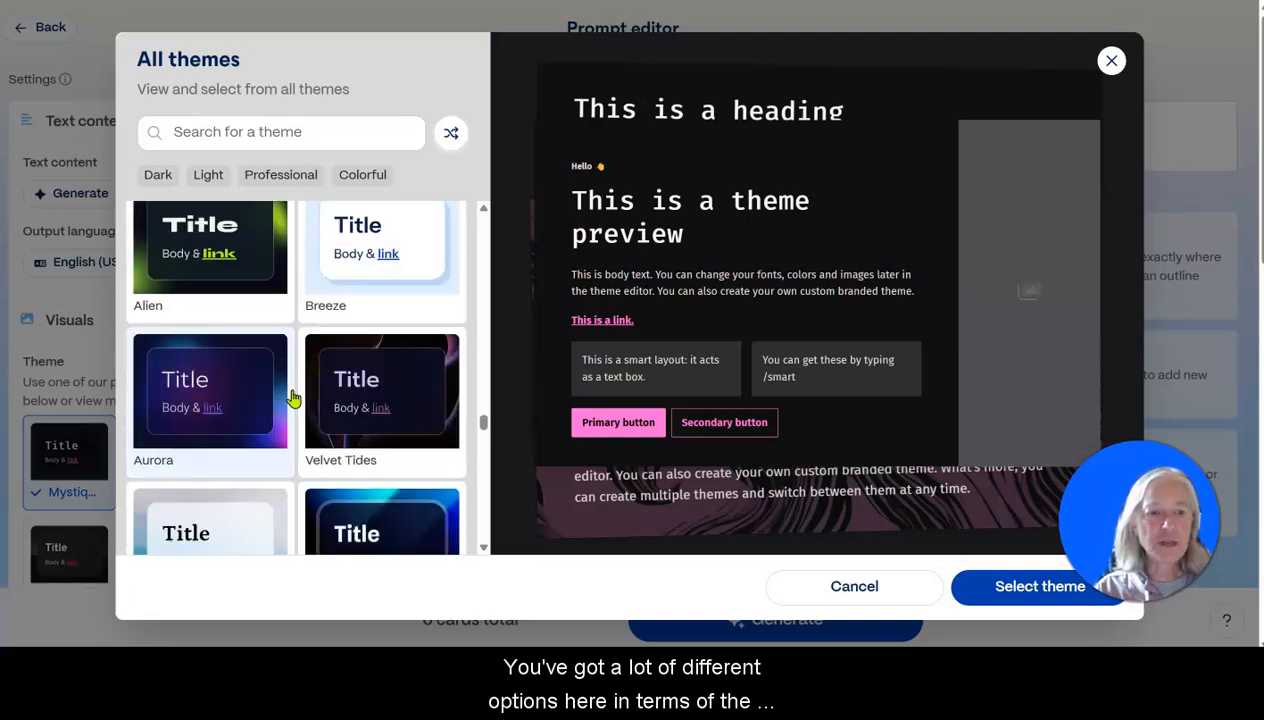
scroll(292, 397, down, 5)
scroll(292, 397, up, 7)
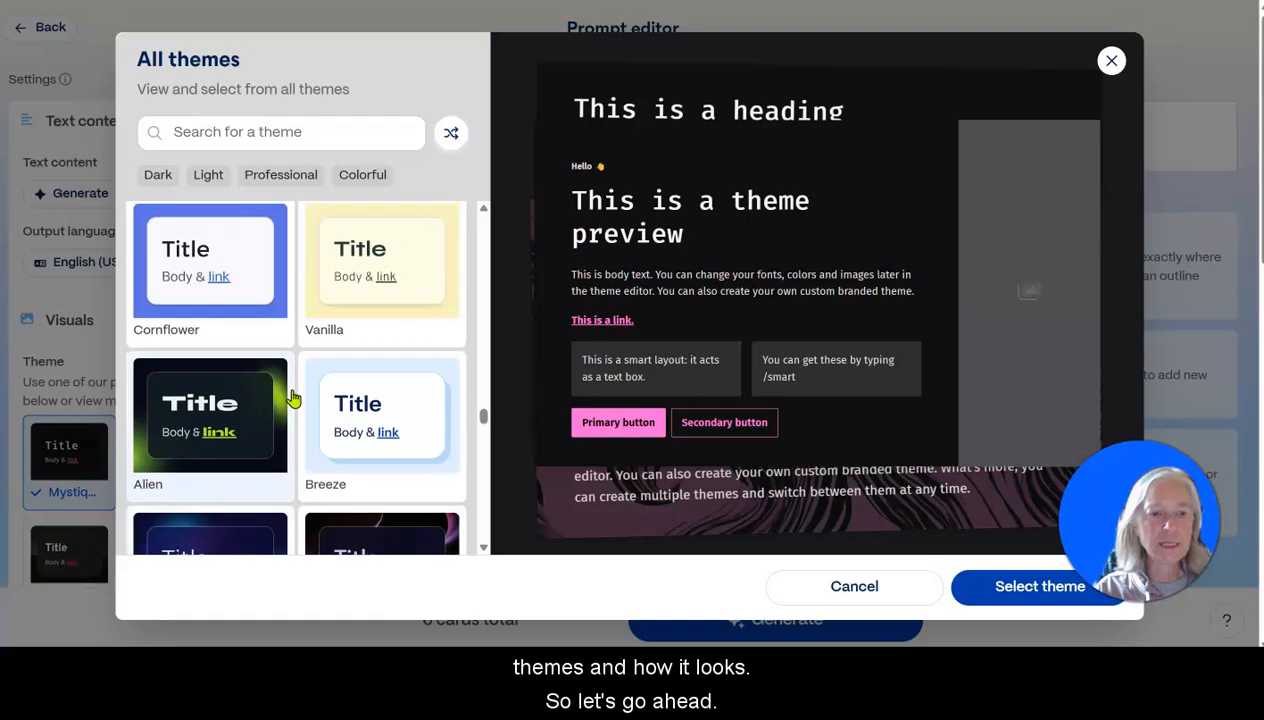
scroll(292, 397, up, 10)
scroll(292, 397, up, 10)
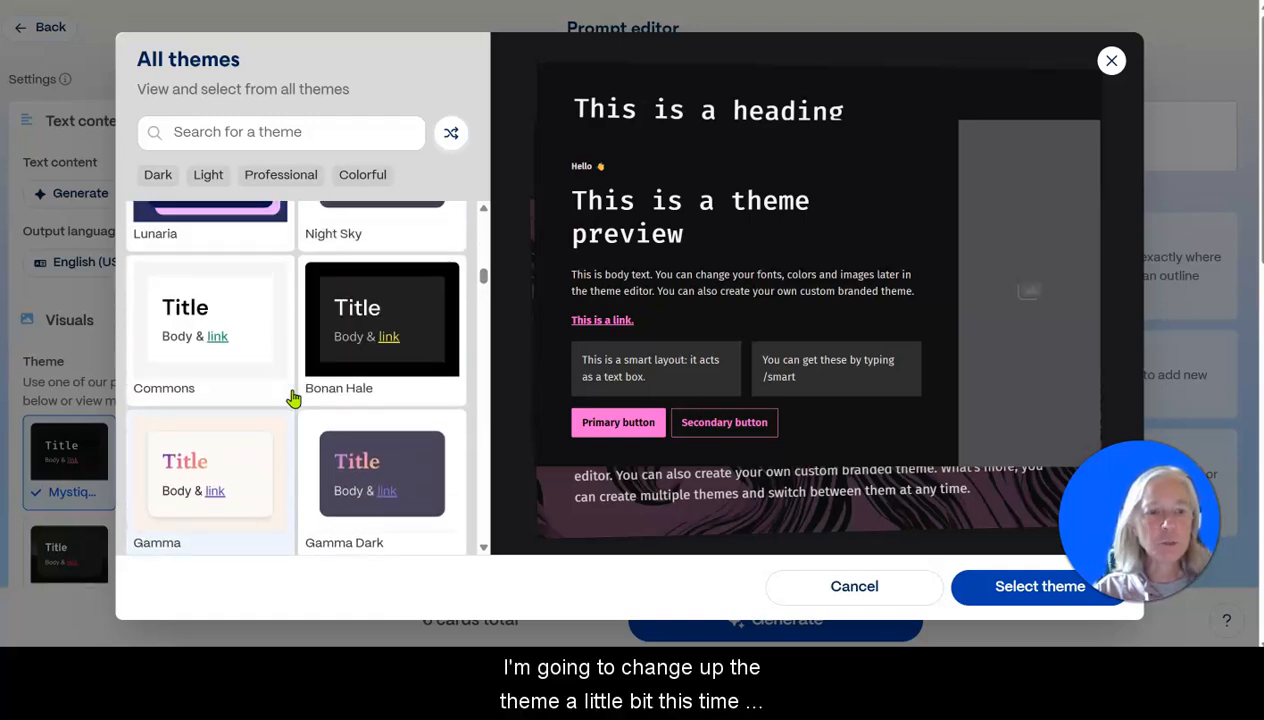
scroll(292, 397, up, 10)
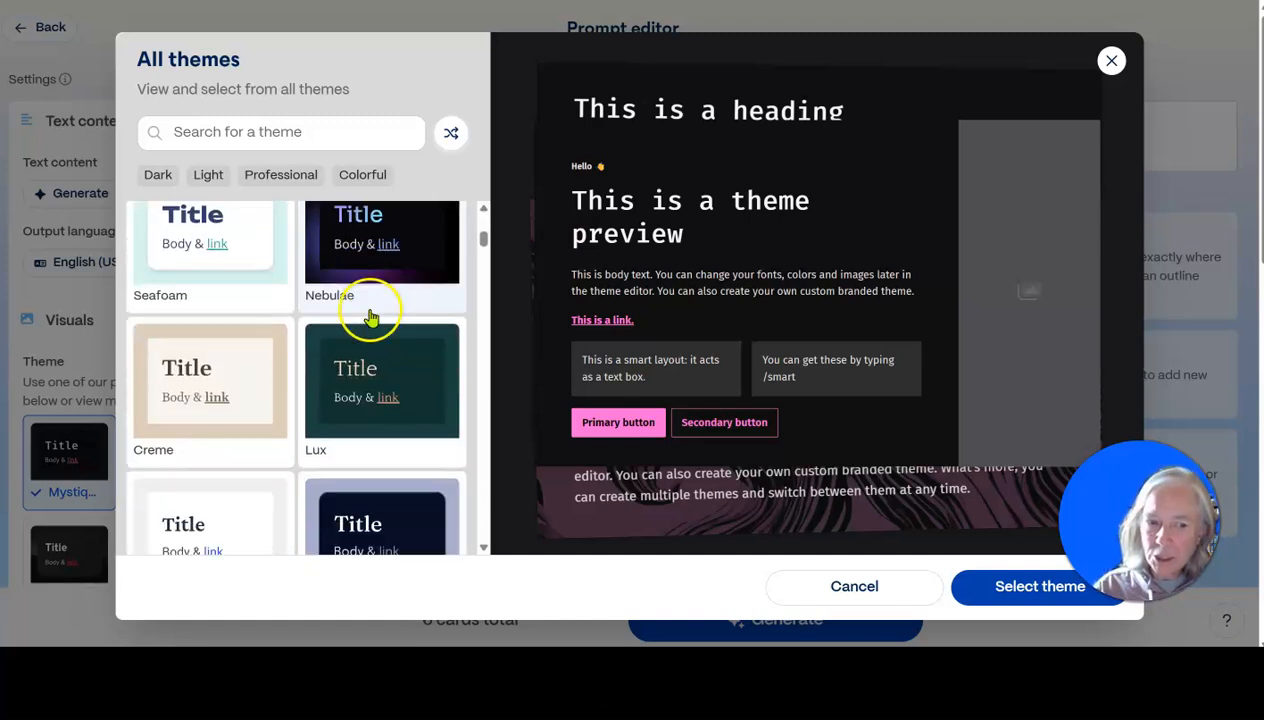
scroll(370, 317, down, 1)
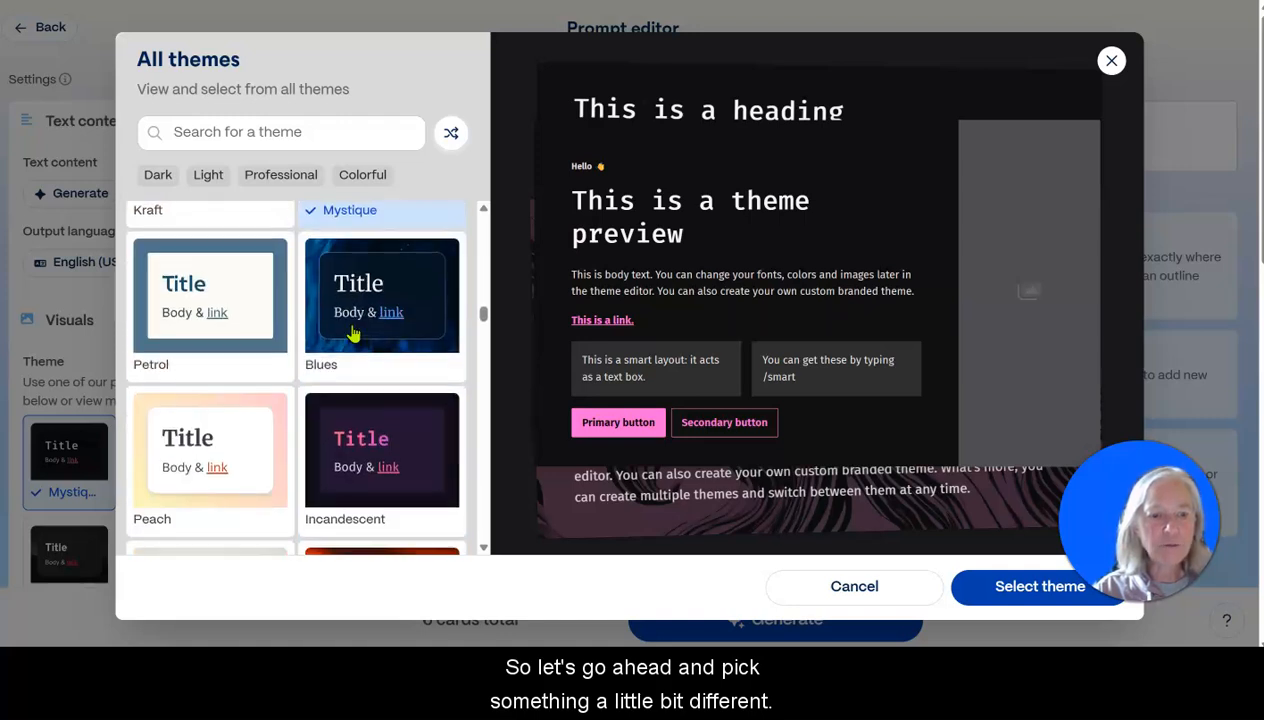
scroll(353, 335, down, 3)
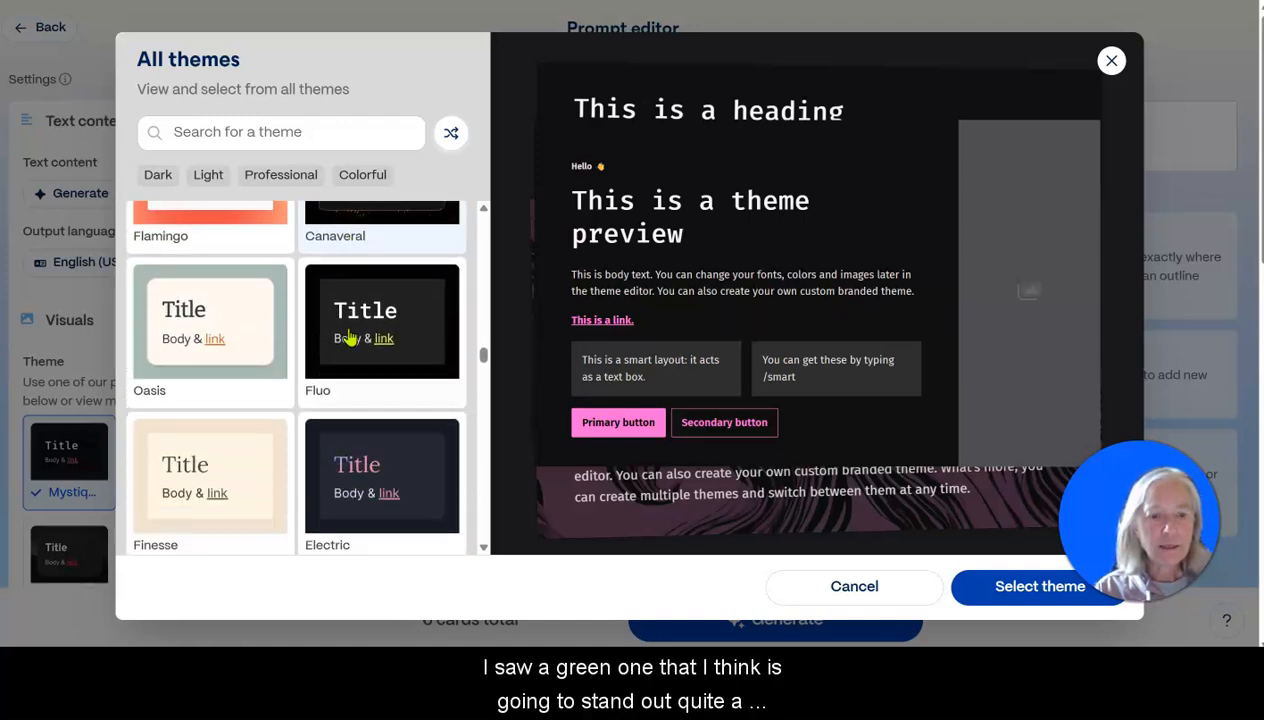
scroll(348, 338, down, 12)
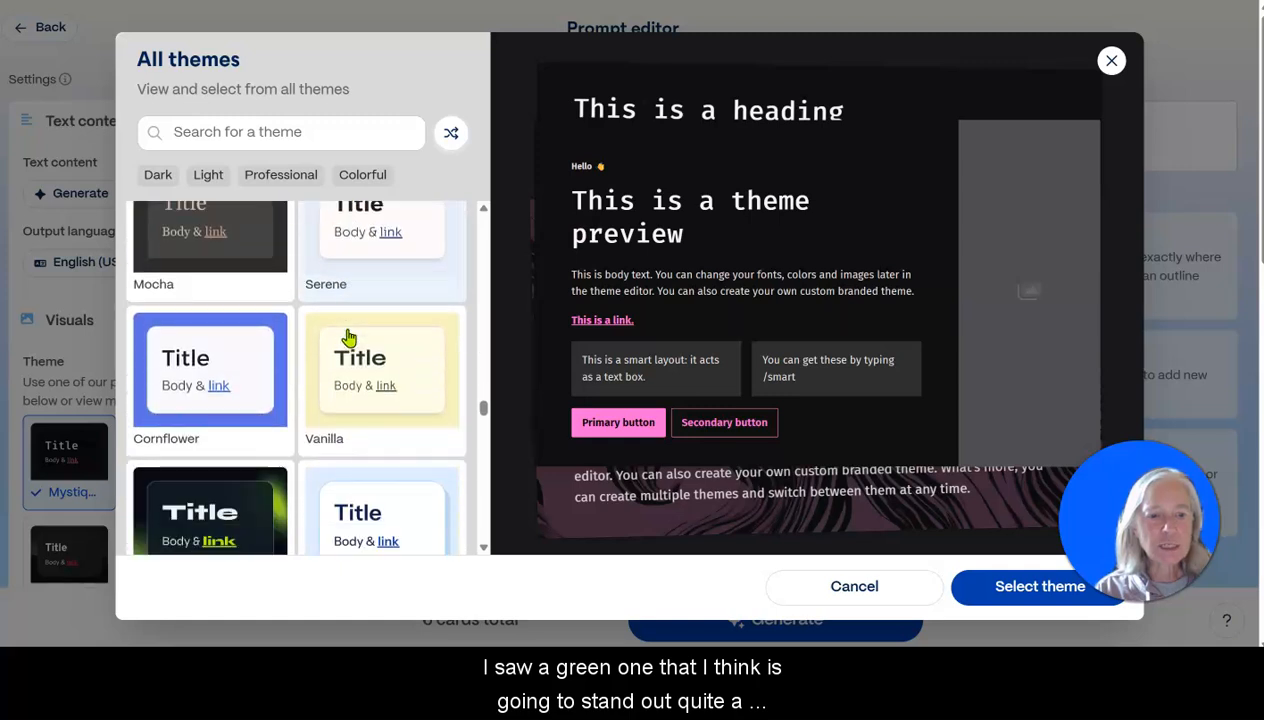
scroll(348, 338, down, 4)
scroll(348, 338, down, 4)
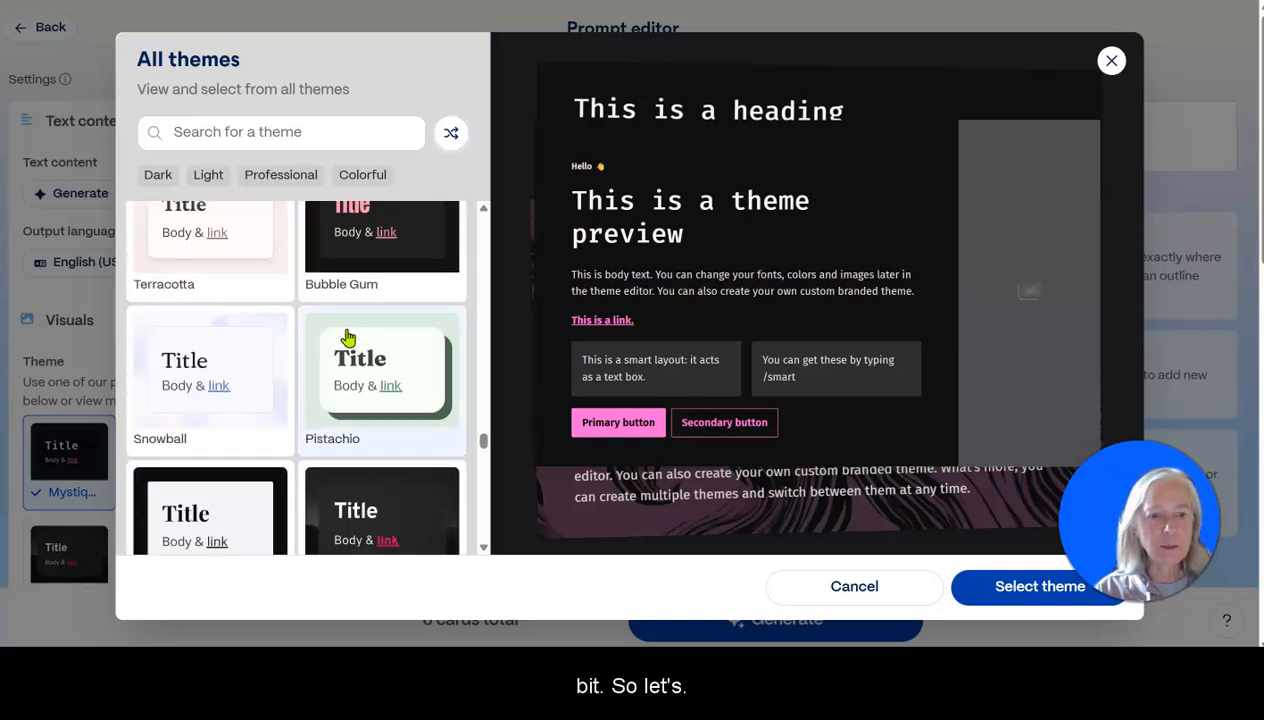
scroll(348, 338, down, 6)
click(200, 332)
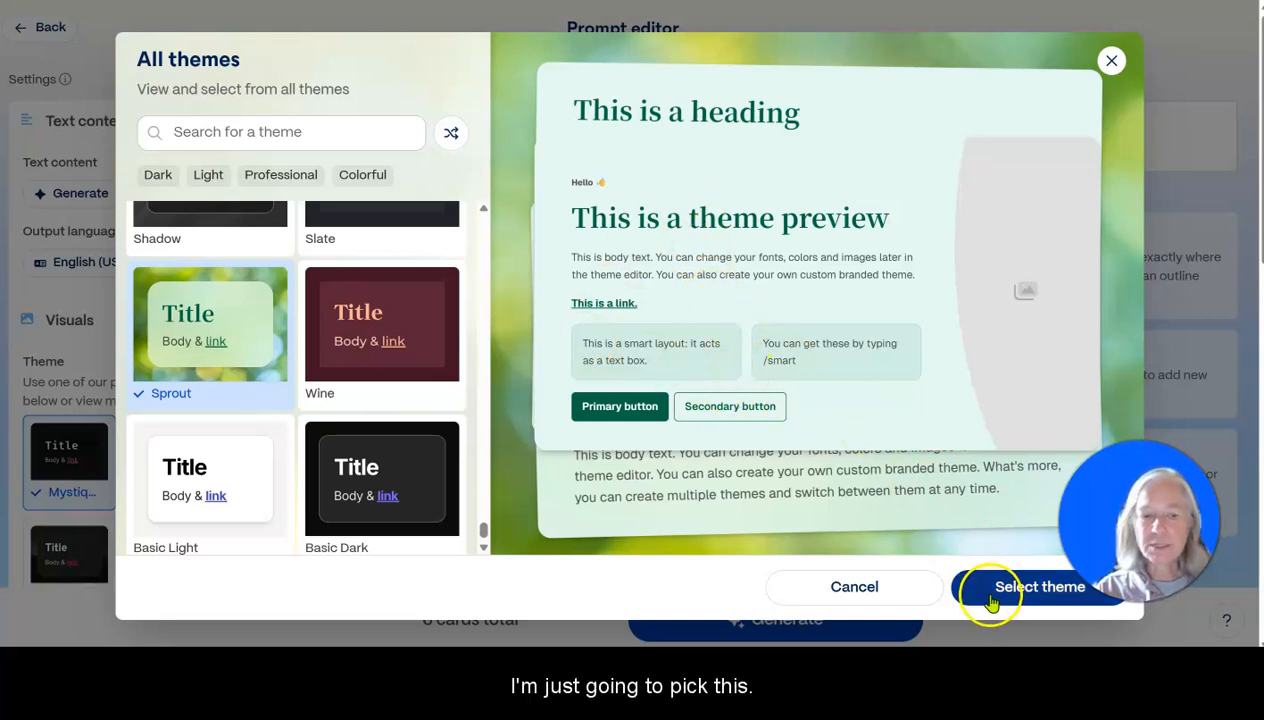
click(1040, 587)
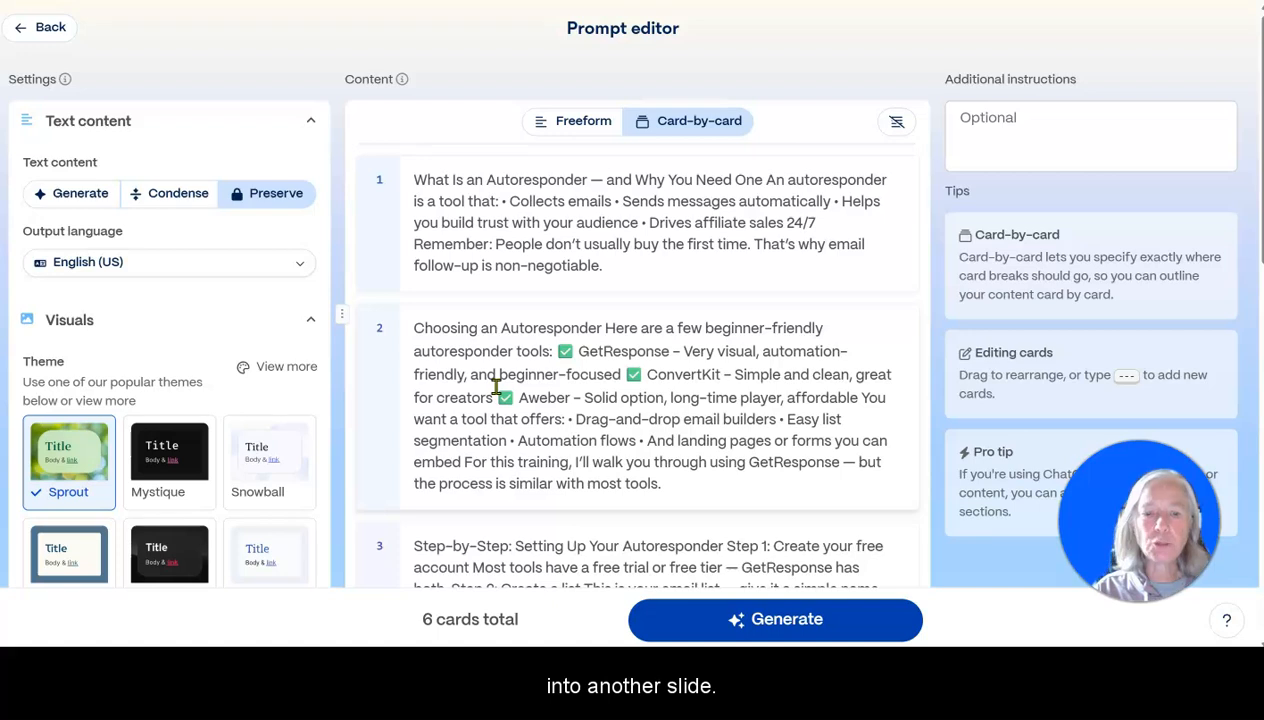
Split card 3 with a --- card break just before "4: Create your welcome email" in its text.
scroll(558, 348, down, 1)
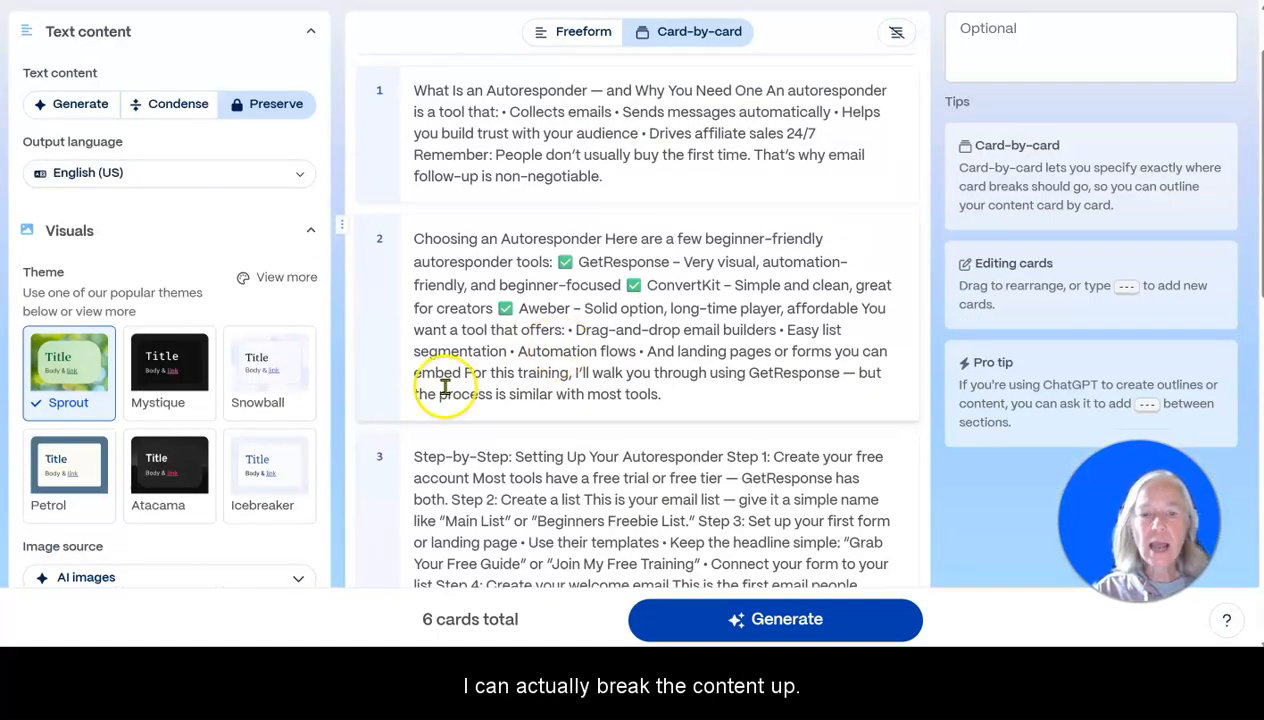
scroll(465, 374, down, 4)
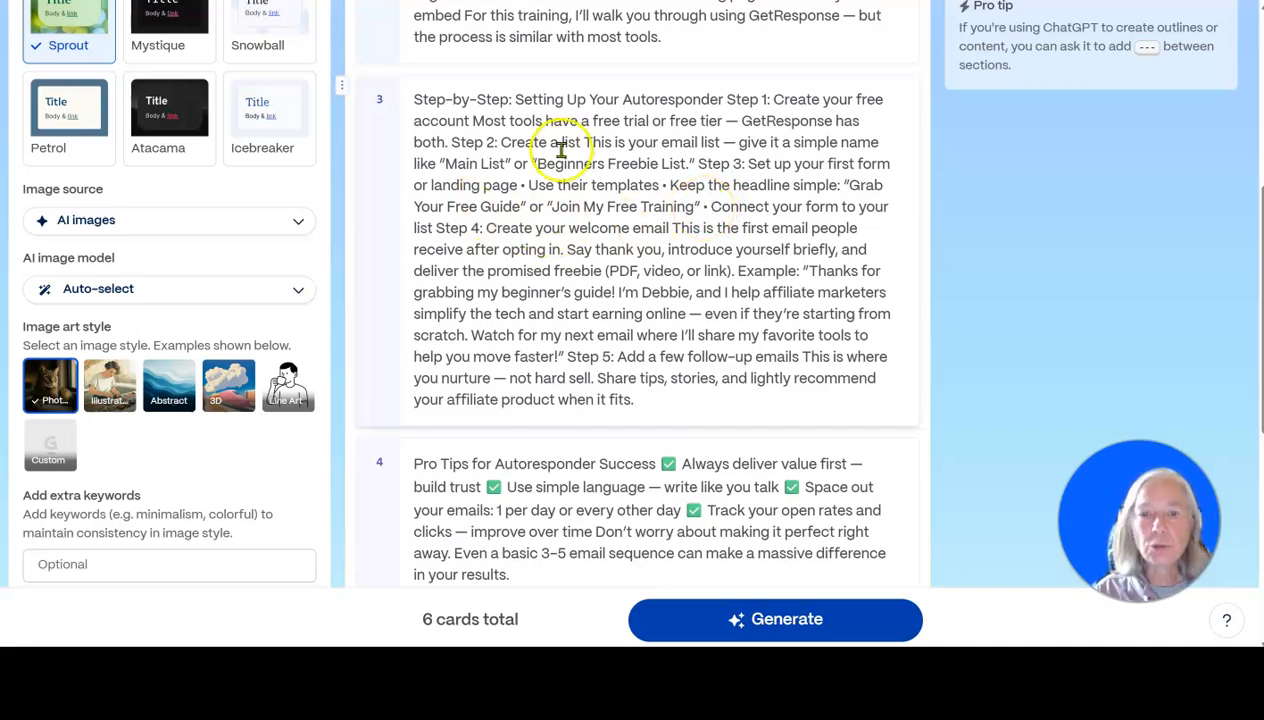
click(474, 229)
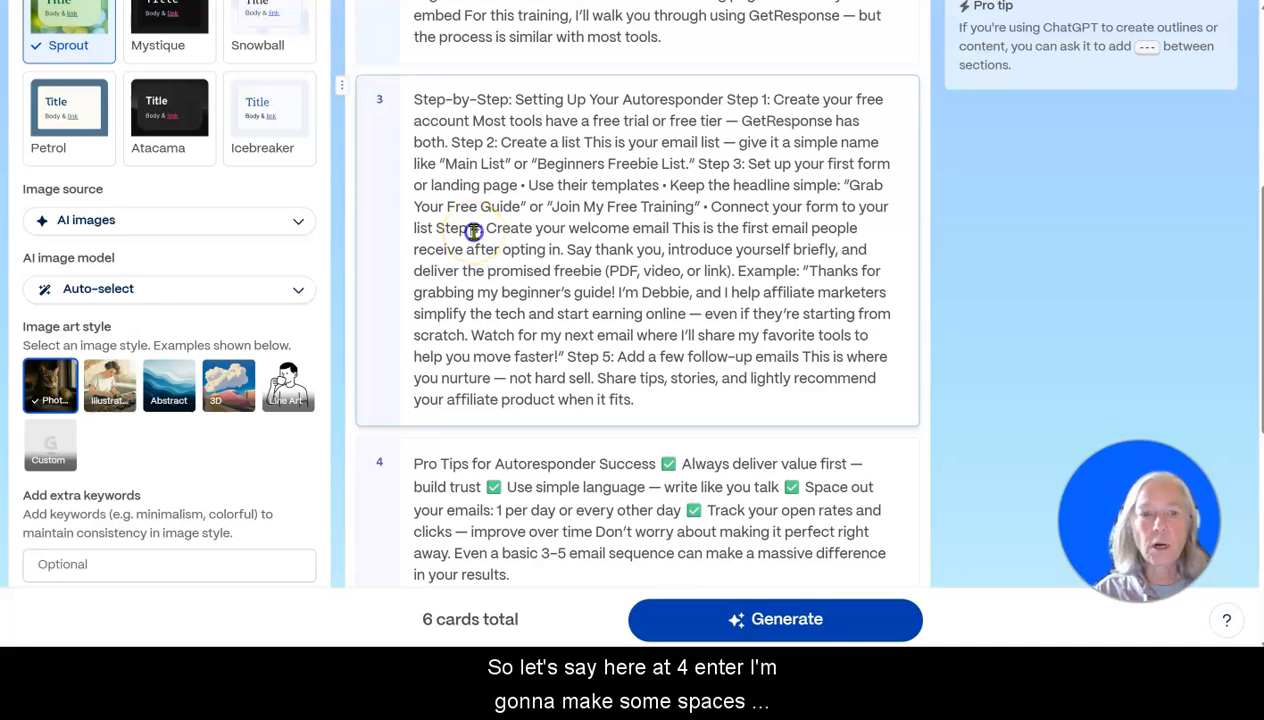
key(Return)
key(Return)
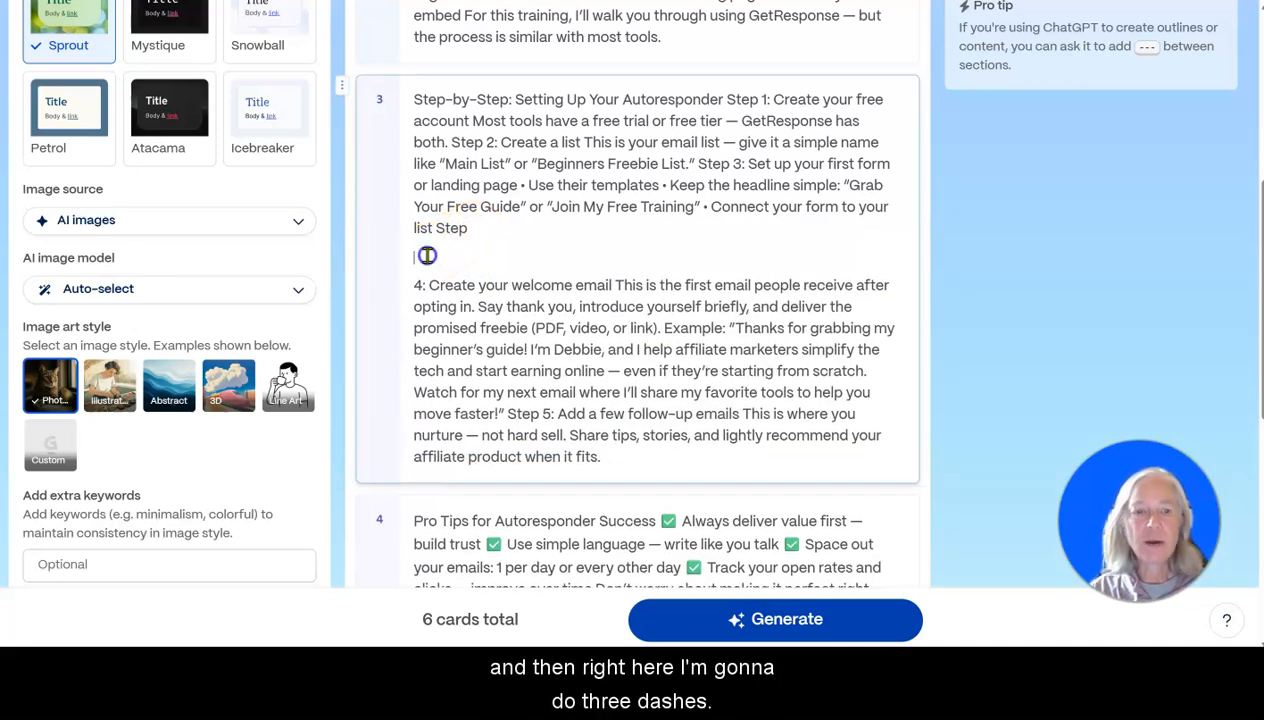
text(--)
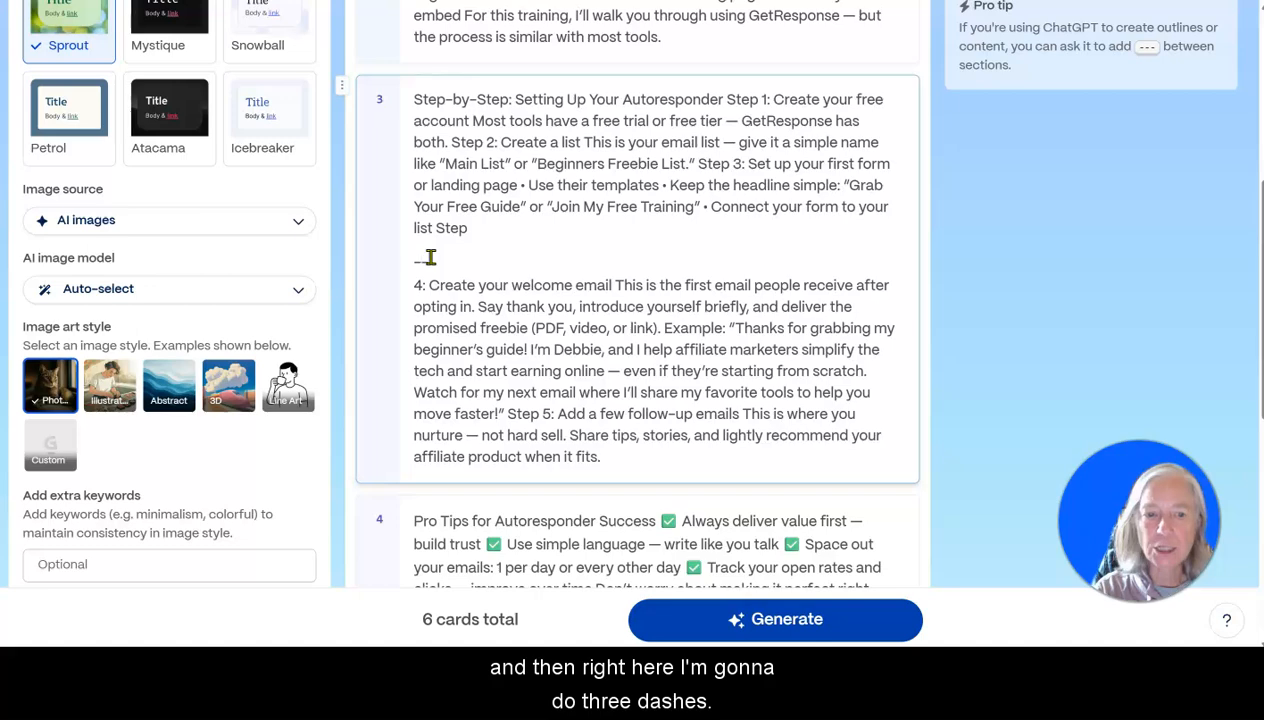
text(-)
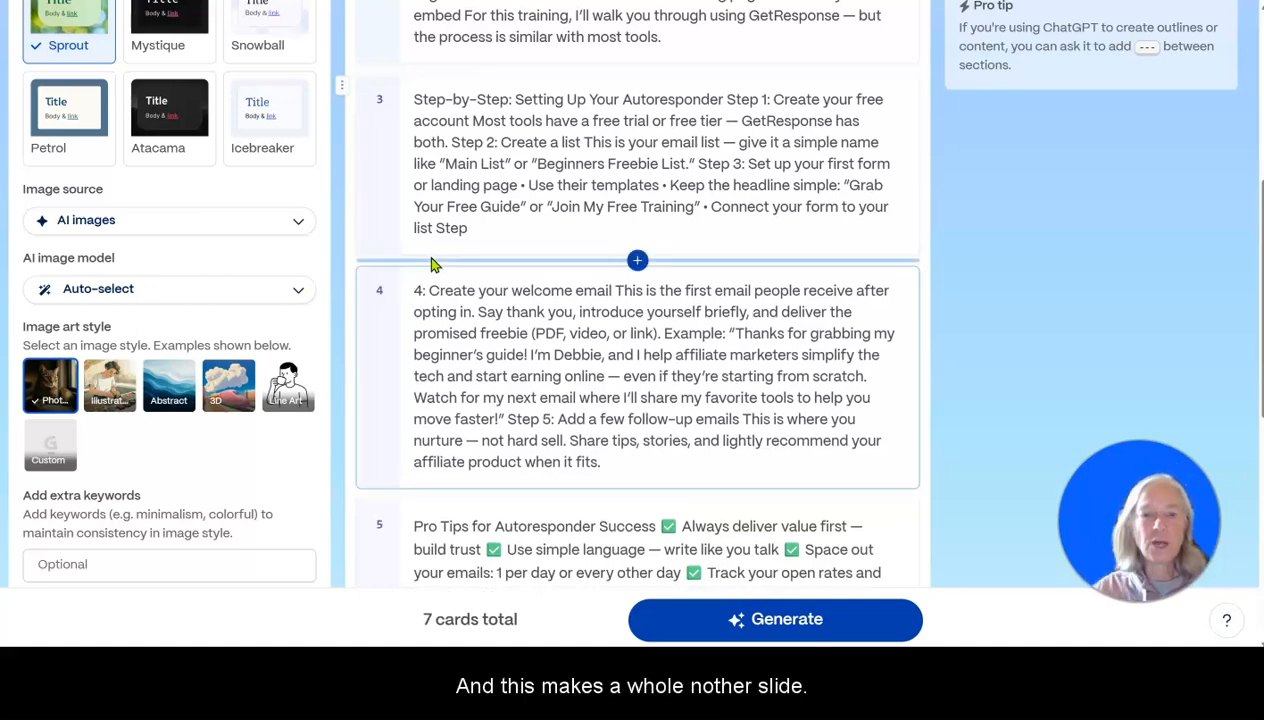
Check the remaining cards and generate the presentation from them.
scroll(451, 268, down, 6)
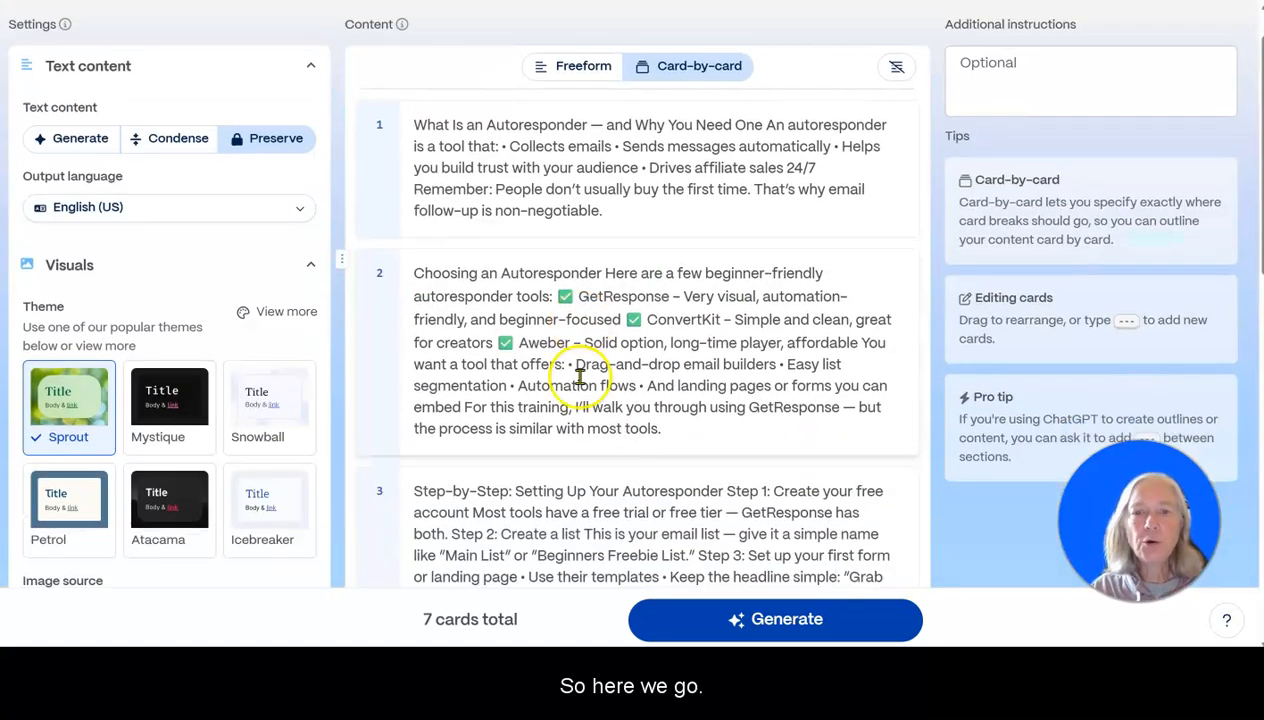
scroll(580, 372, down, 4)
scroll(580, 376, down, 5)
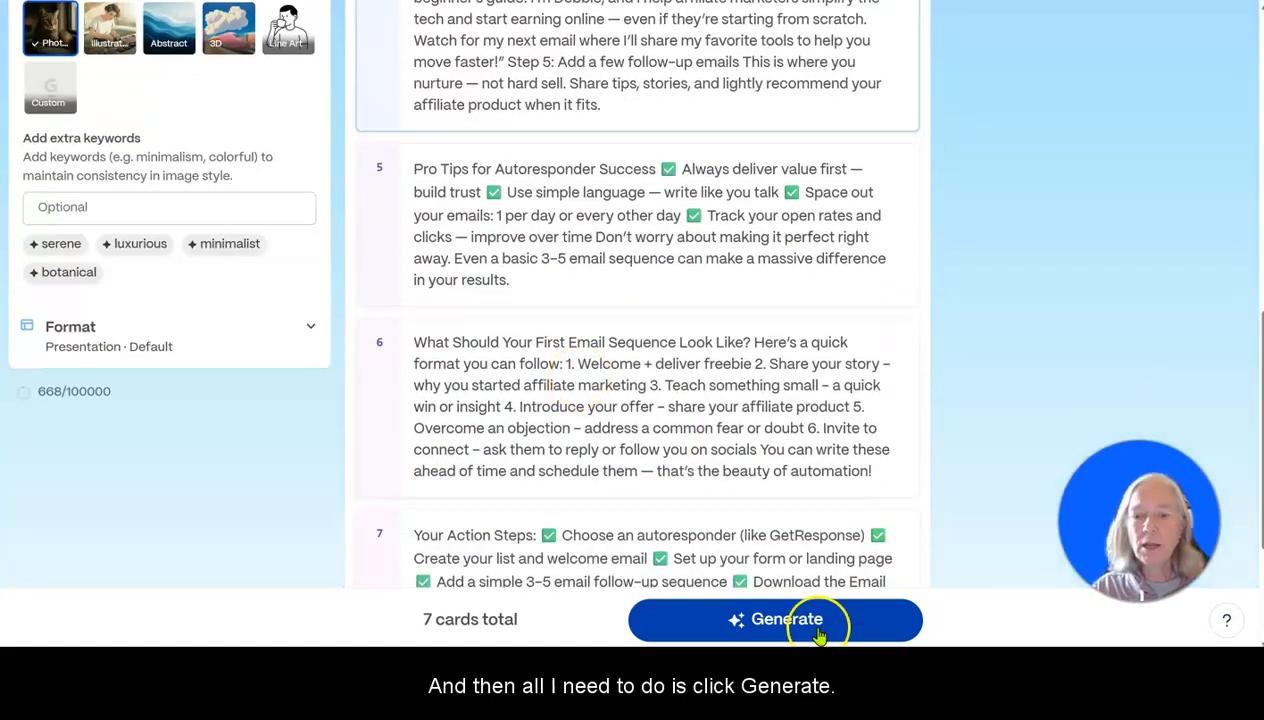
click(788, 620)
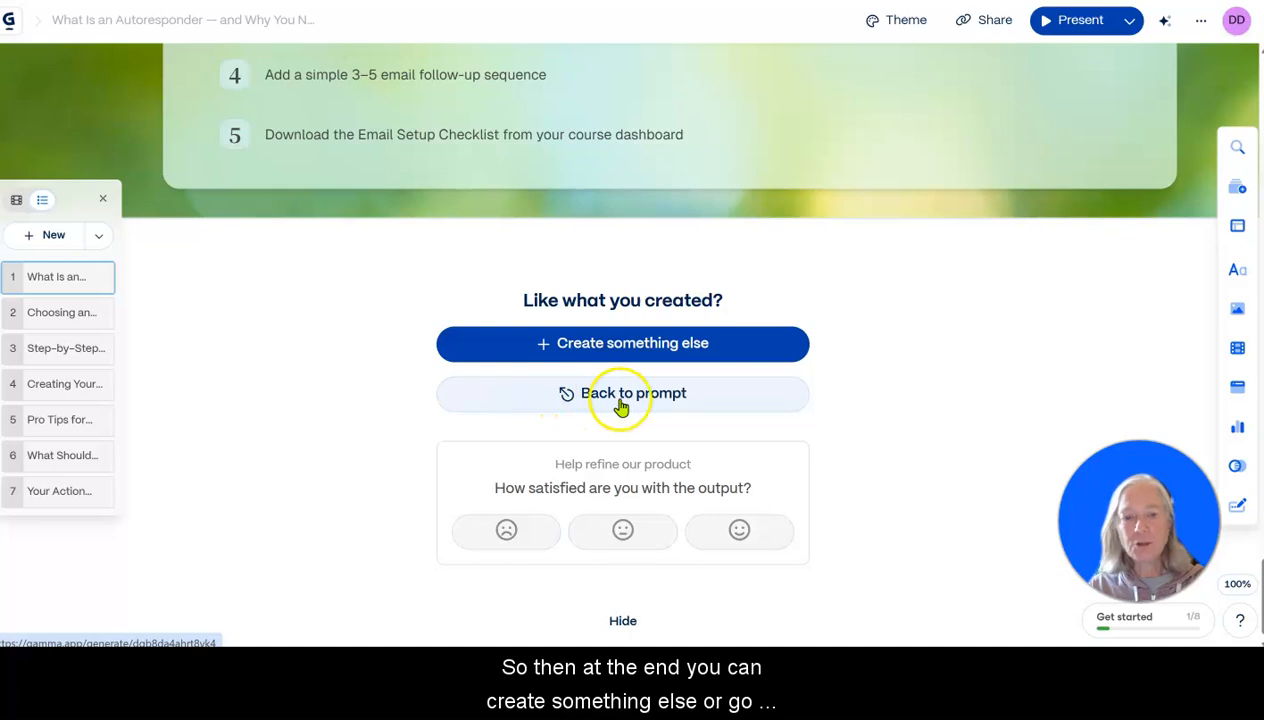
Give the generated output the happy satisfaction rating and review the cards from the opening one to Pro Tips for Autoresponder Success.
click(739, 530)
scroll(955, 390, up, 10)
scroll(955, 390, up, 15)
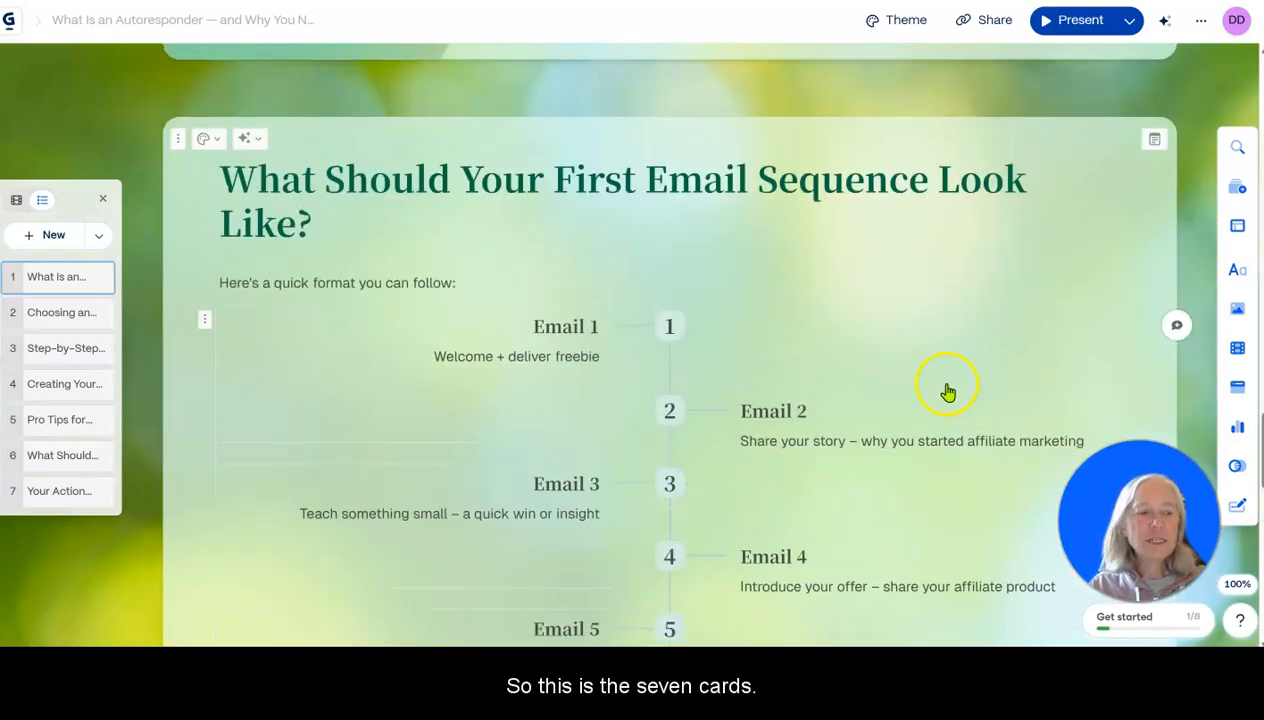
scroll(890, 355, up, 15)
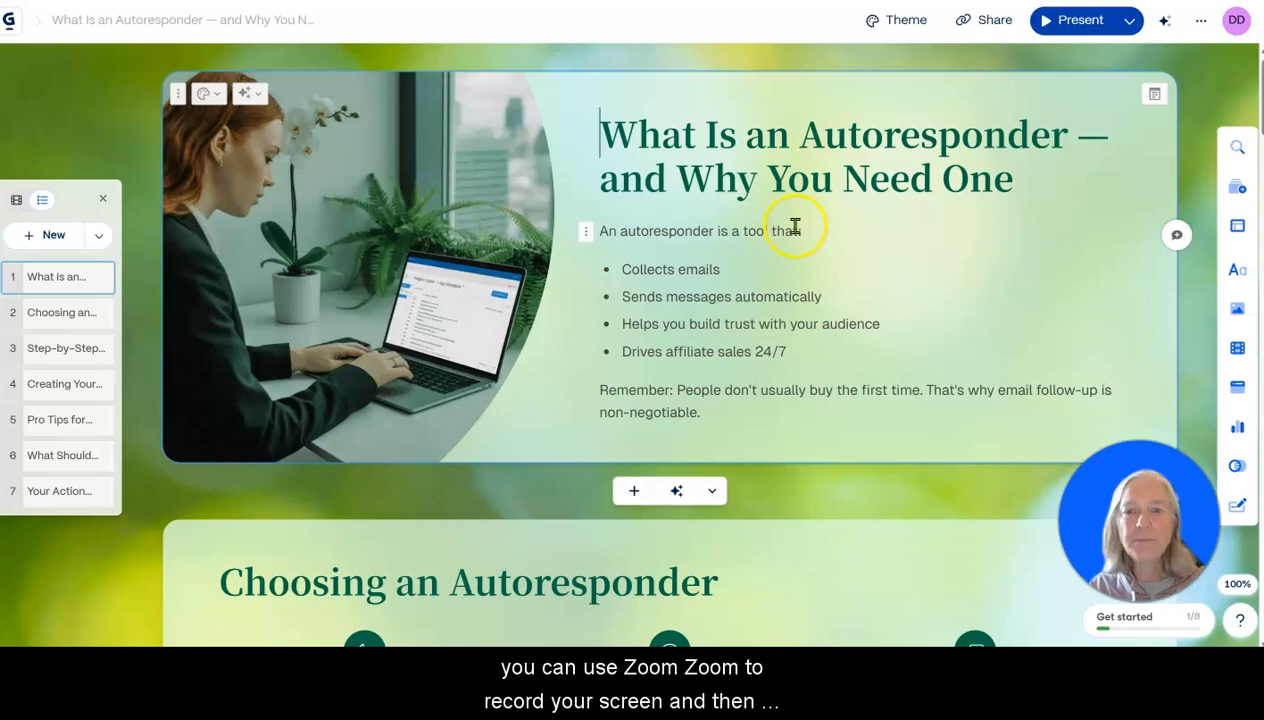
scroll(750, 238, down, 2)
scroll(736, 212, down, 4)
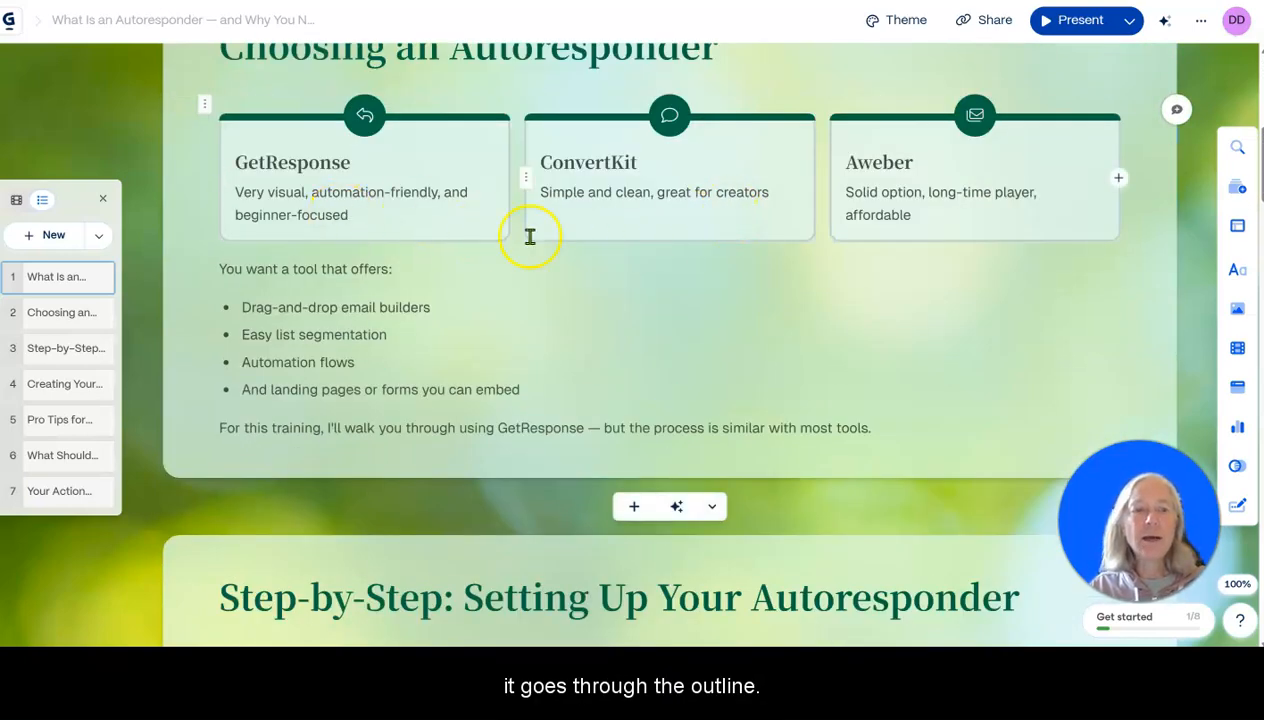
scroll(620, 273, down, 9)
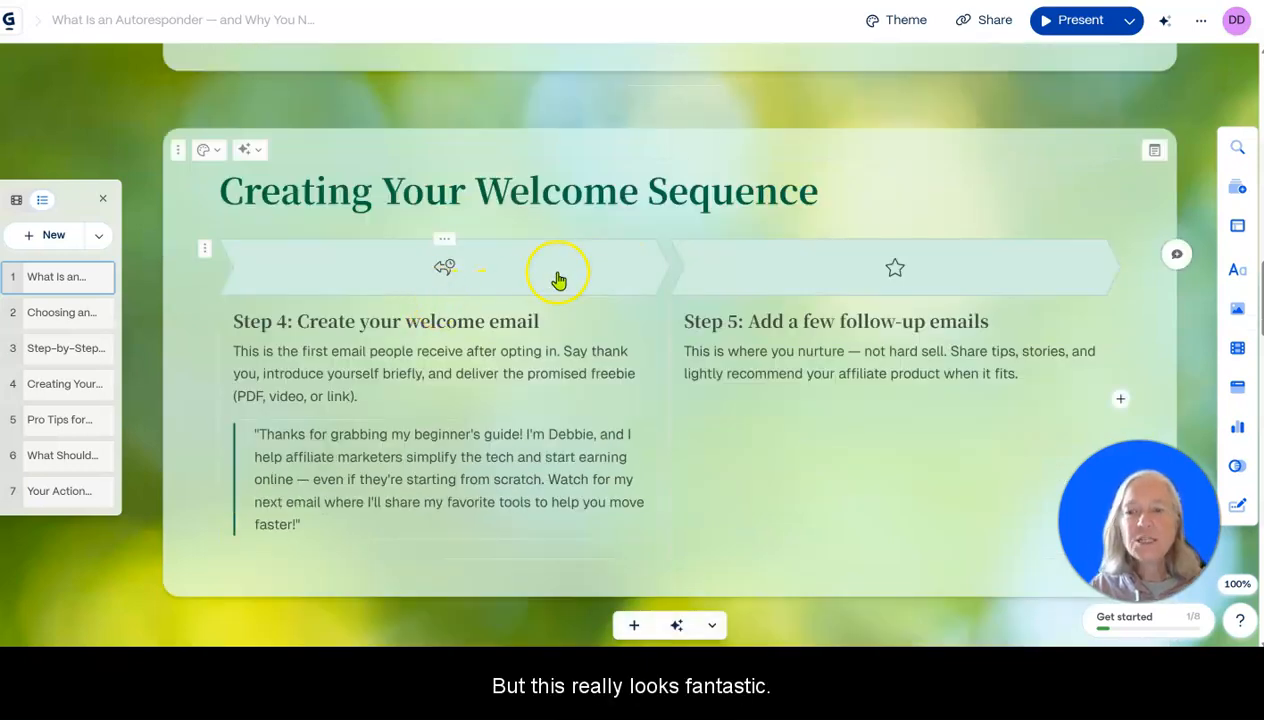
scroll(556, 278, down, 5)
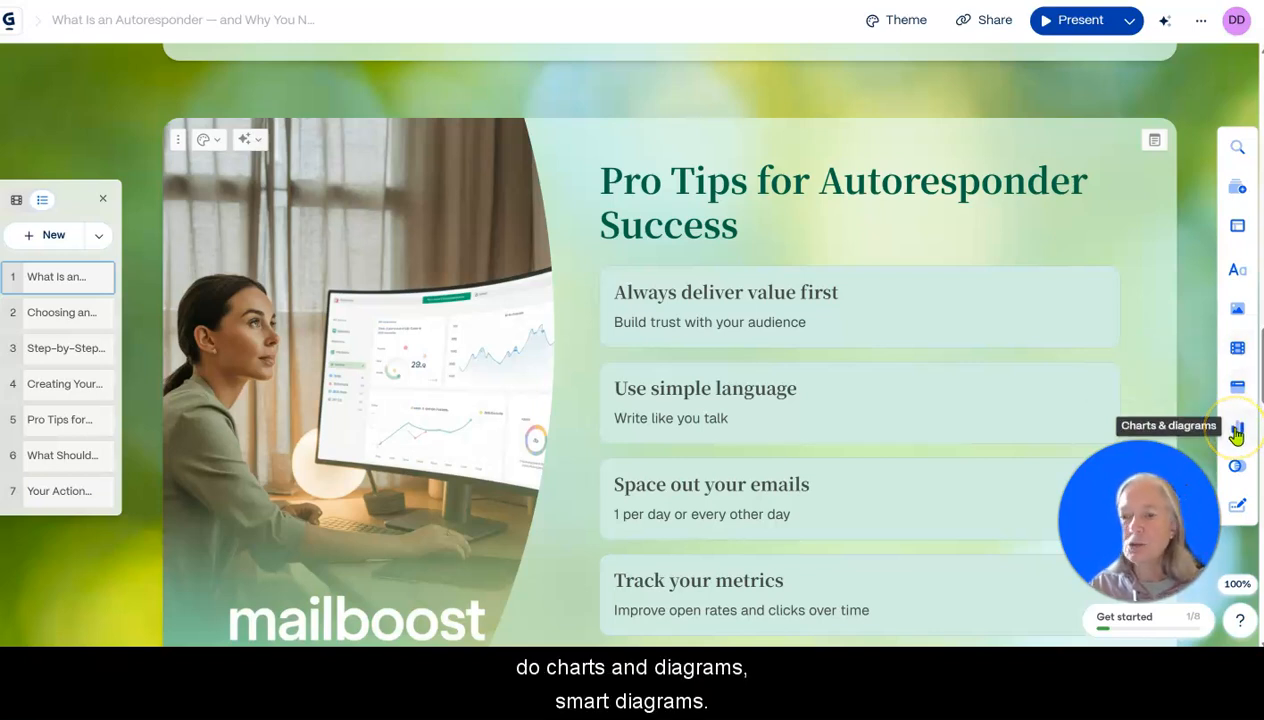
Insert a clickable button below the closing text of the Pro Tips for Autoresponder Success card.
click(1234, 508)
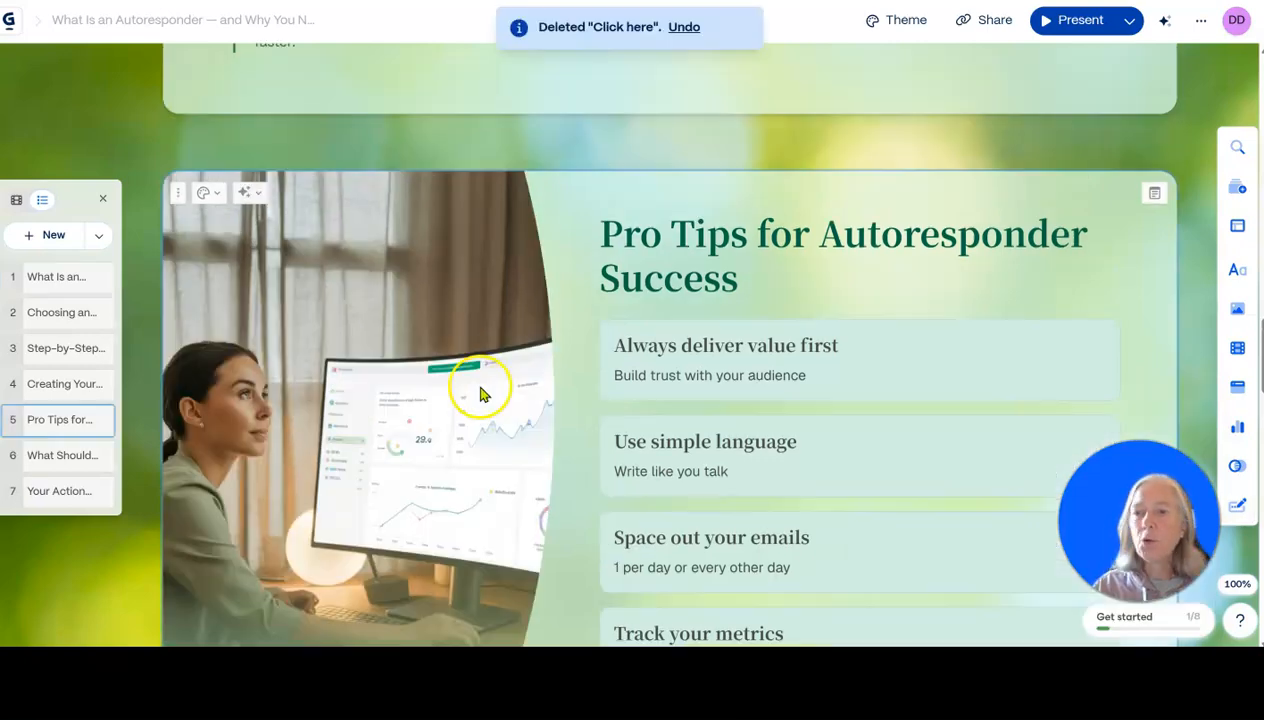
scroll(448, 336, down, 6)
scroll(447, 340, up, 15)
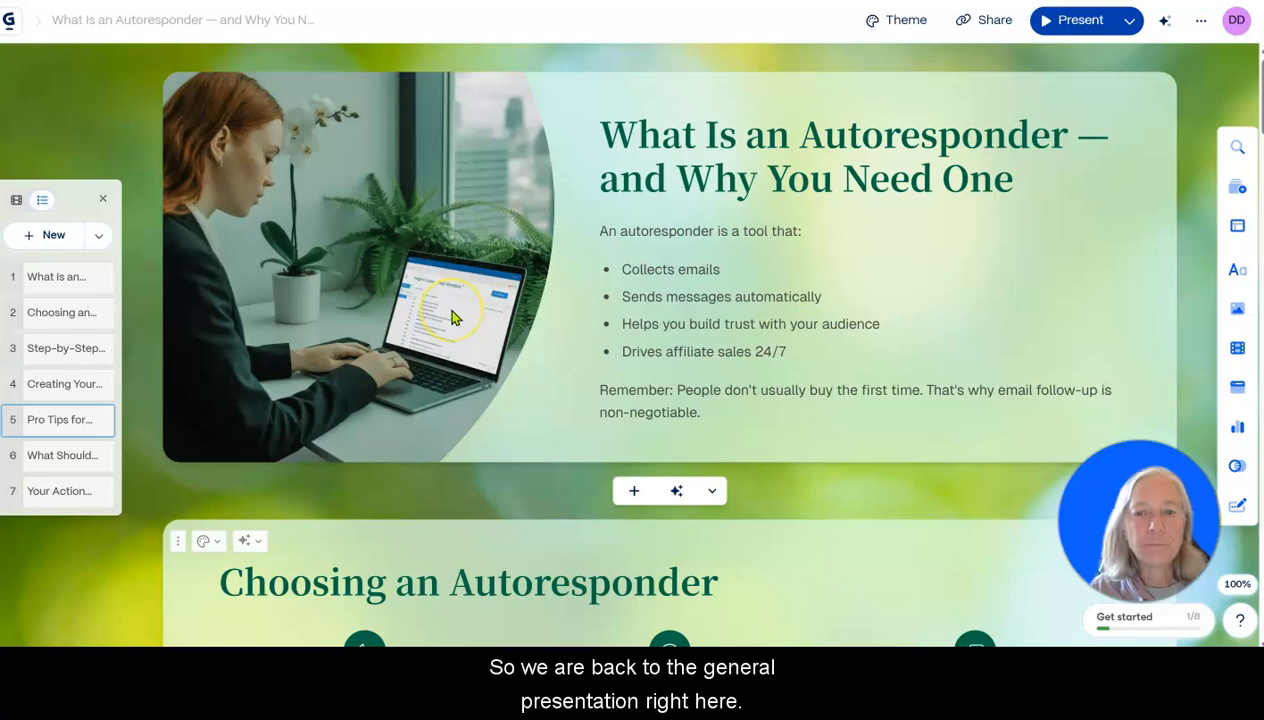
Review the presentation's cards from the opening one through Pro Tips and the email sequence to Your Action Steps.
scroll(452, 316, down, 10)
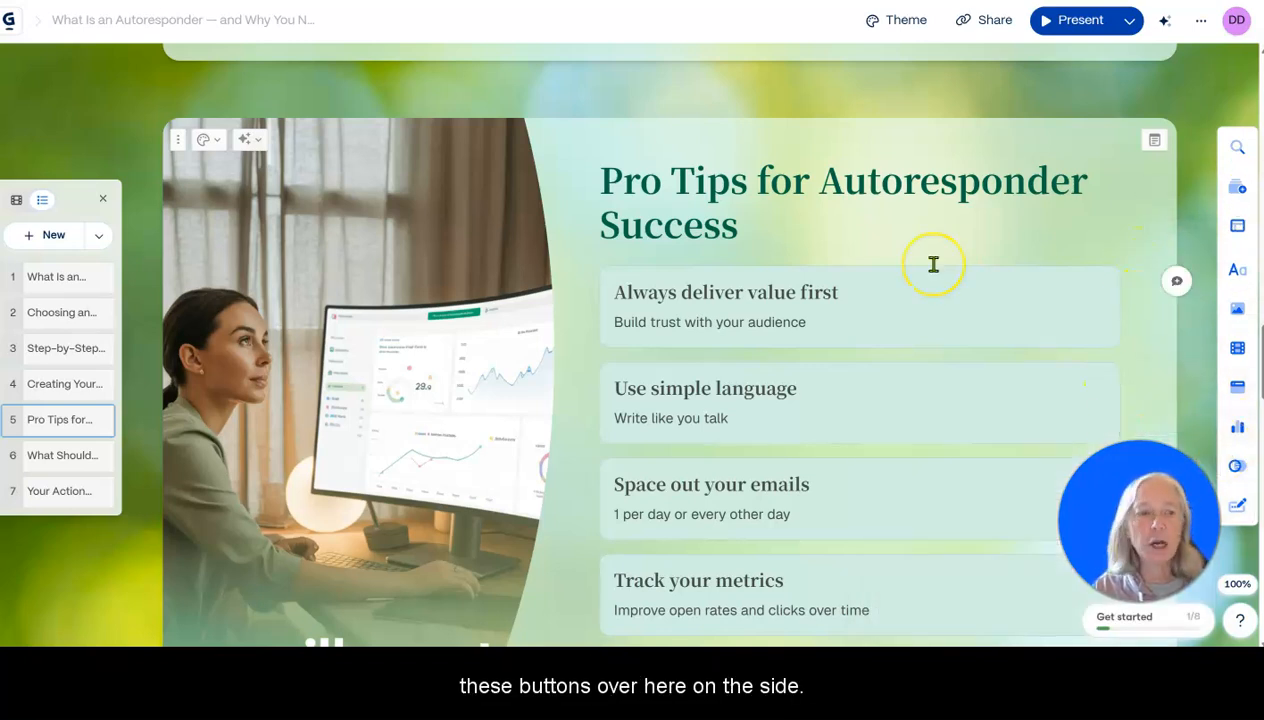
scroll(610, 228, down, 2)
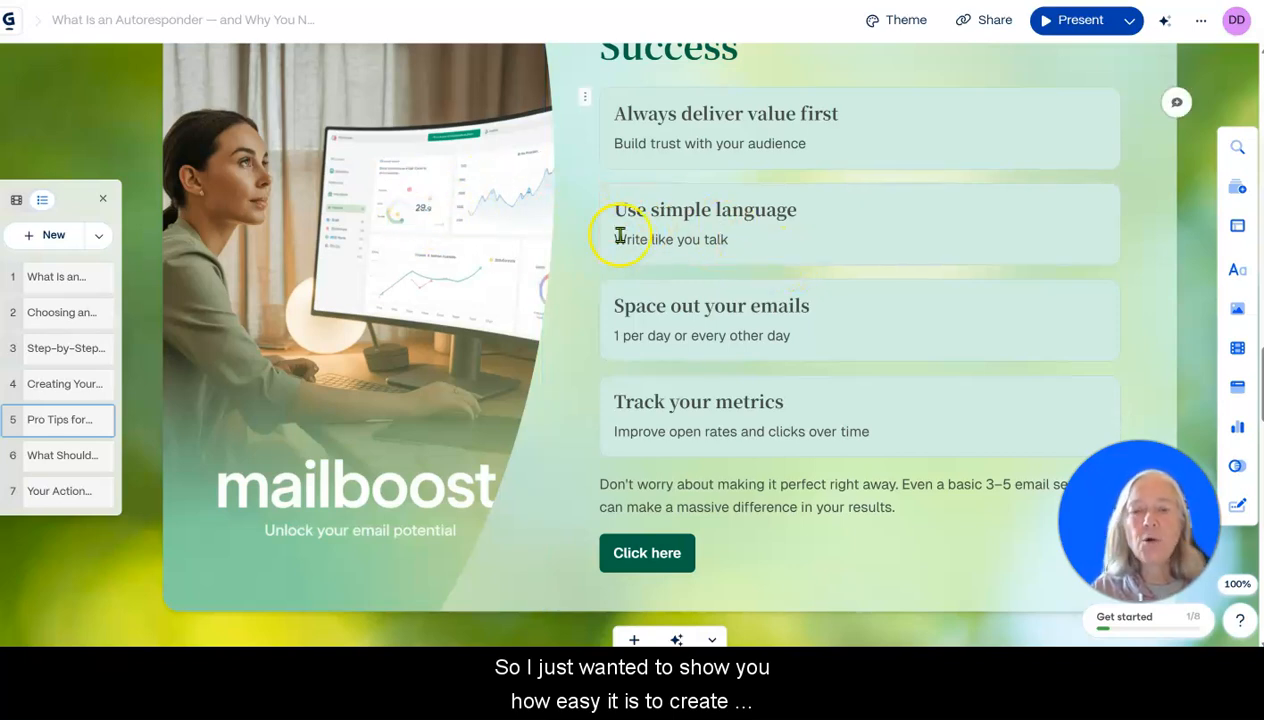
scroll(791, 313, down, 3)
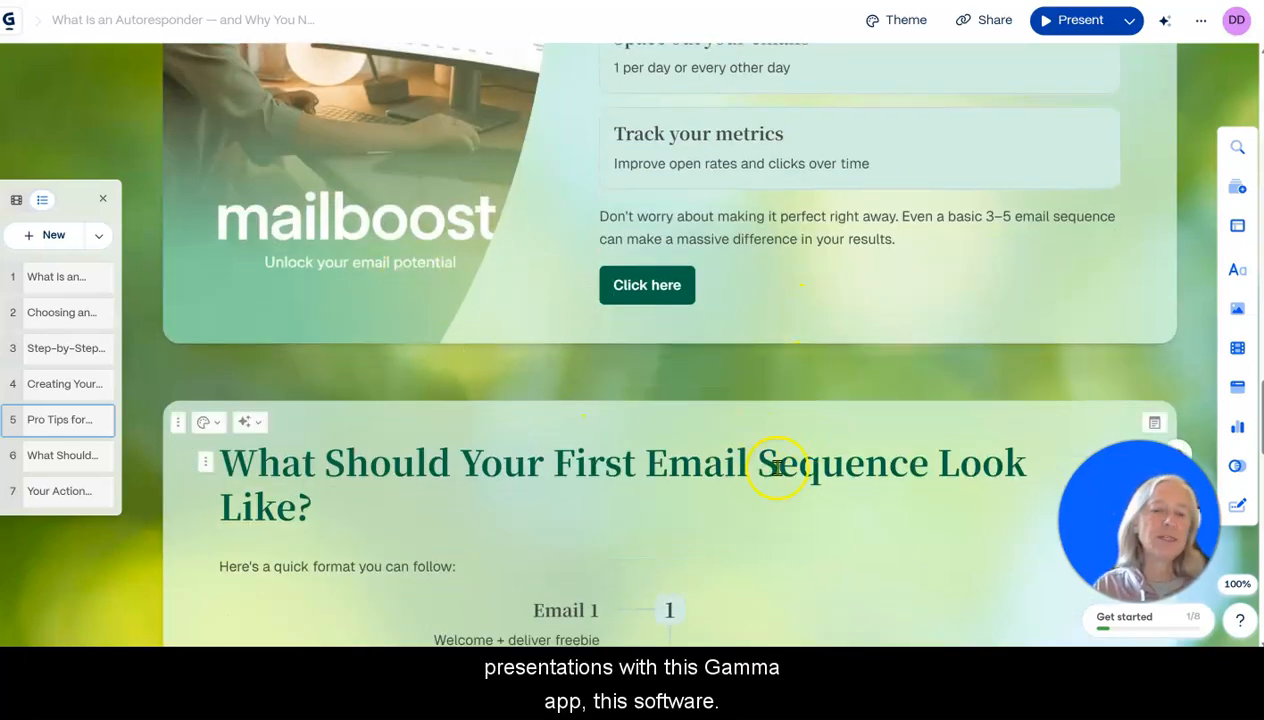
scroll(773, 468, down, 1)
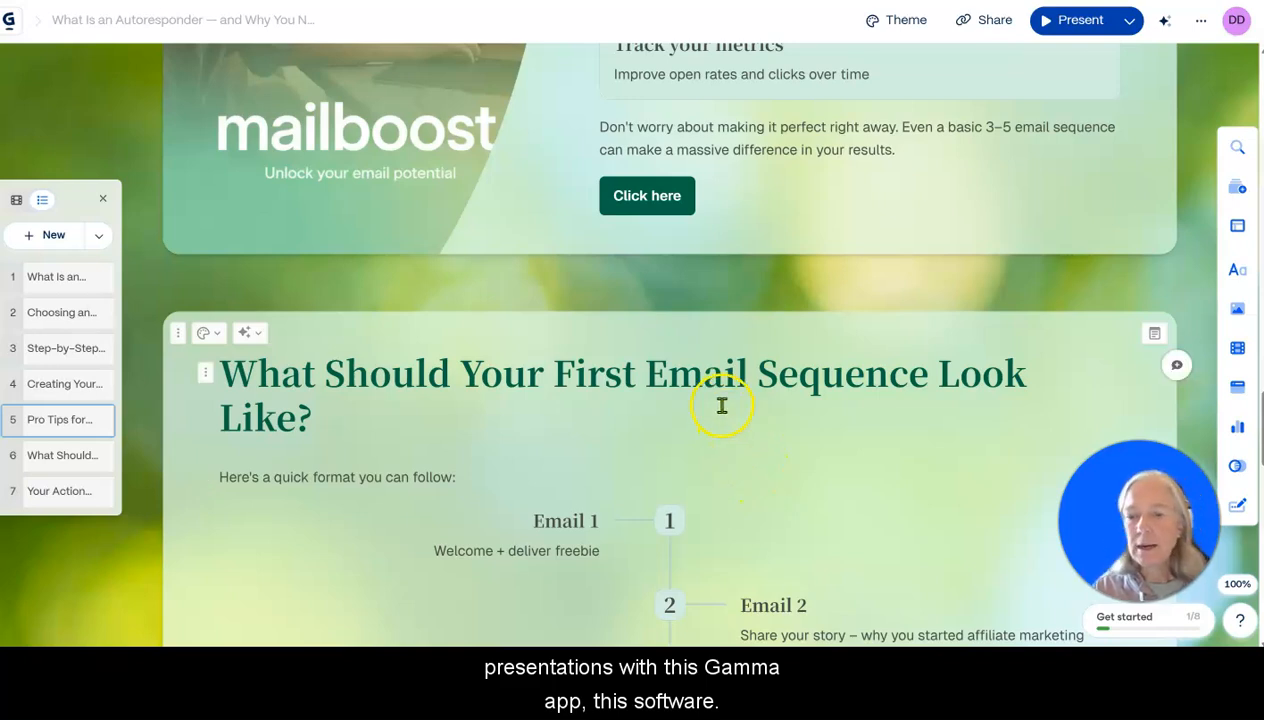
scroll(705, 390, up, 4)
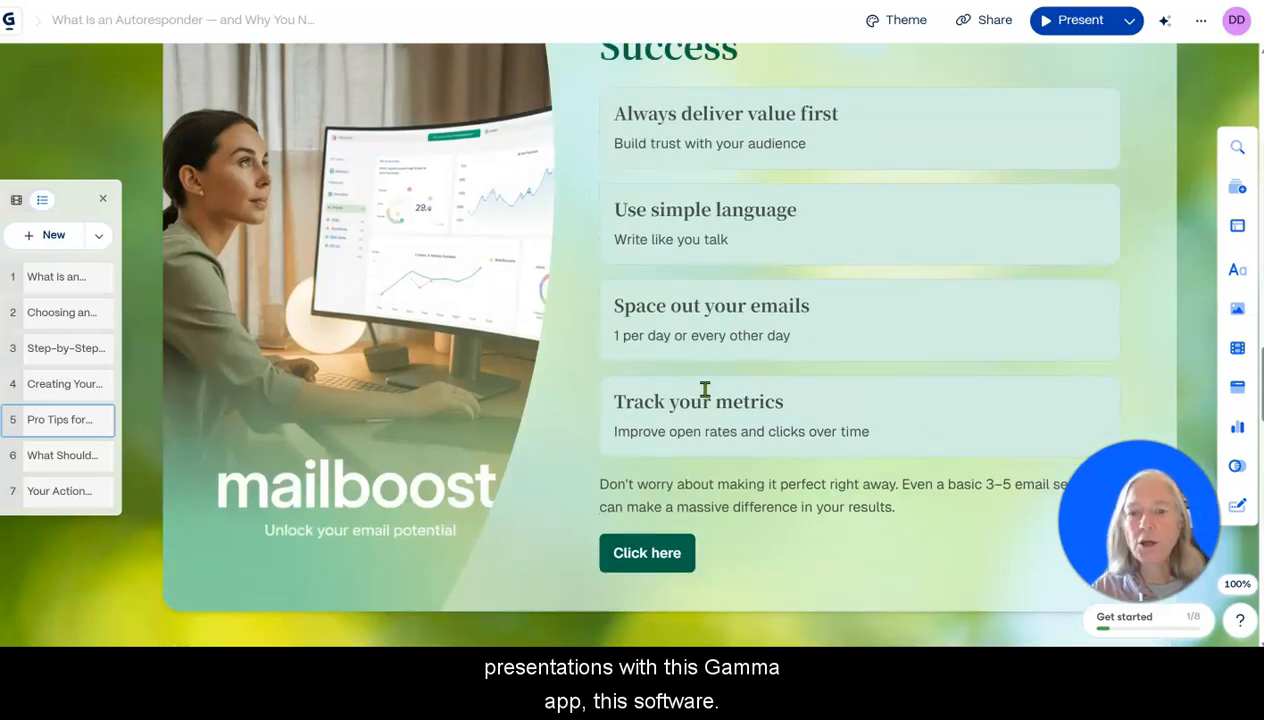
scroll(705, 390, up, 2)
scroll(705, 390, up, 1)
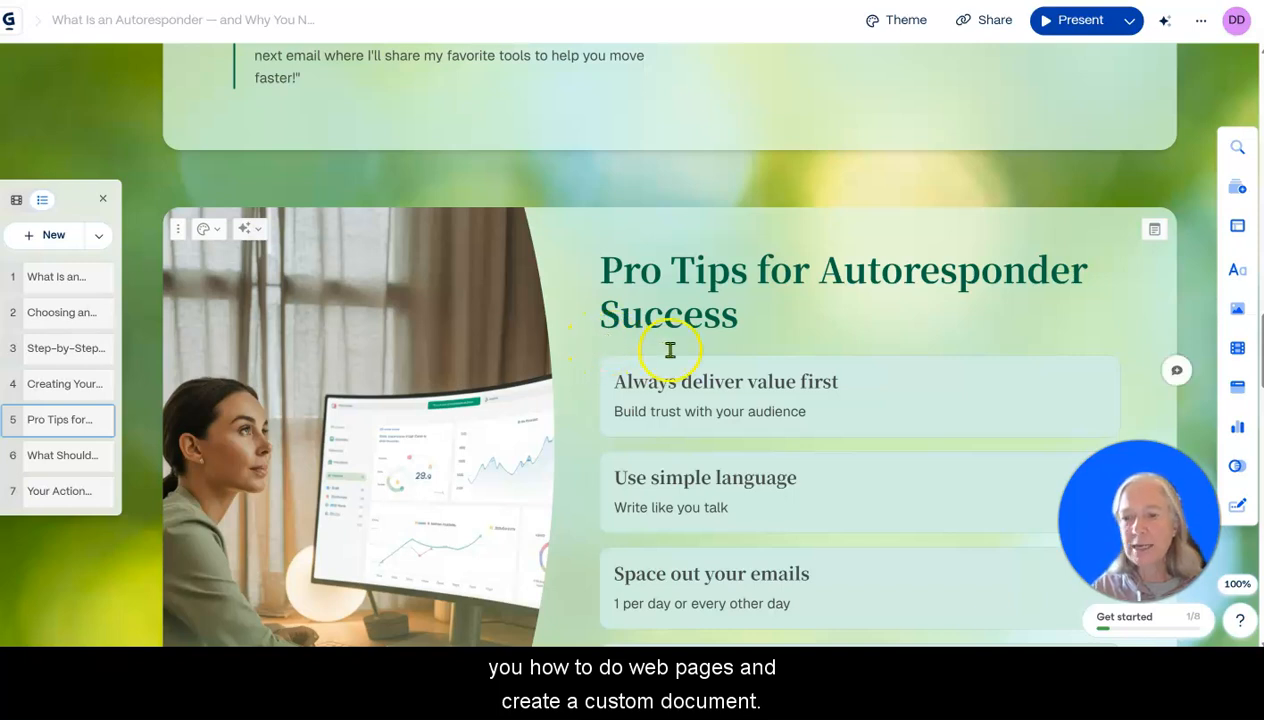
scroll(423, 293, down, 3)
scroll(440, 278, down, 3)
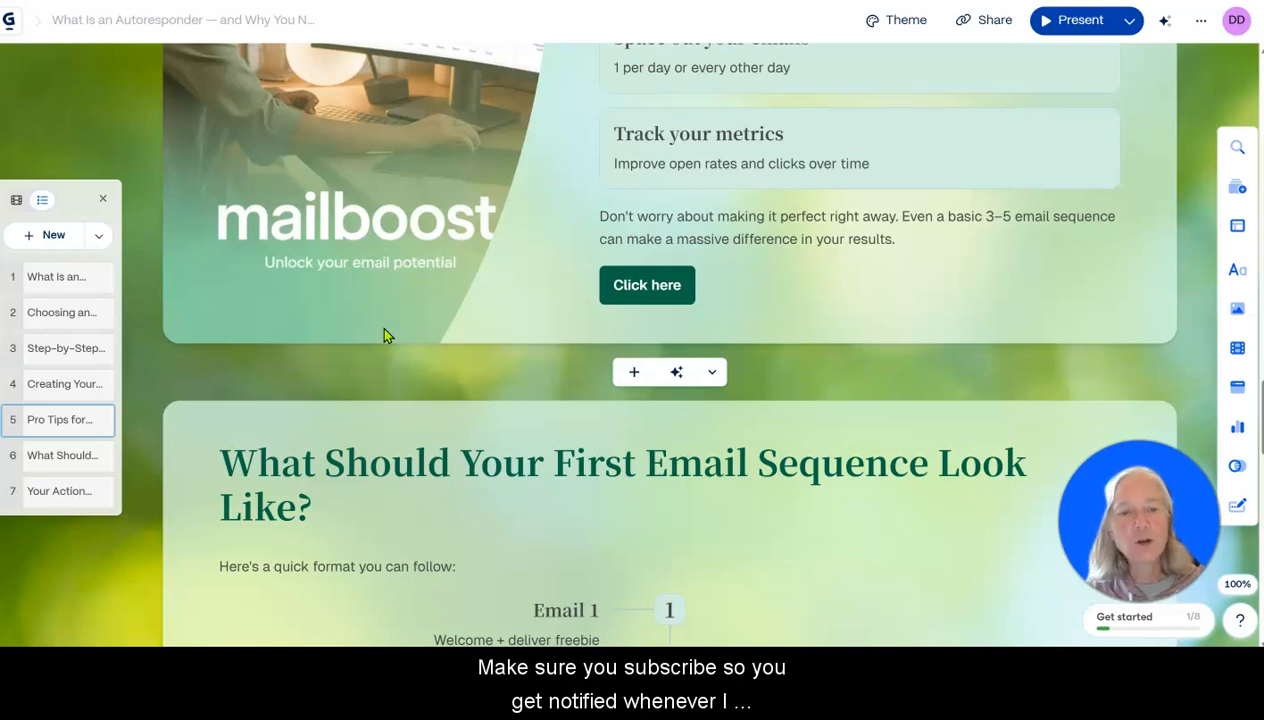
scroll(840, 395, down, 1)
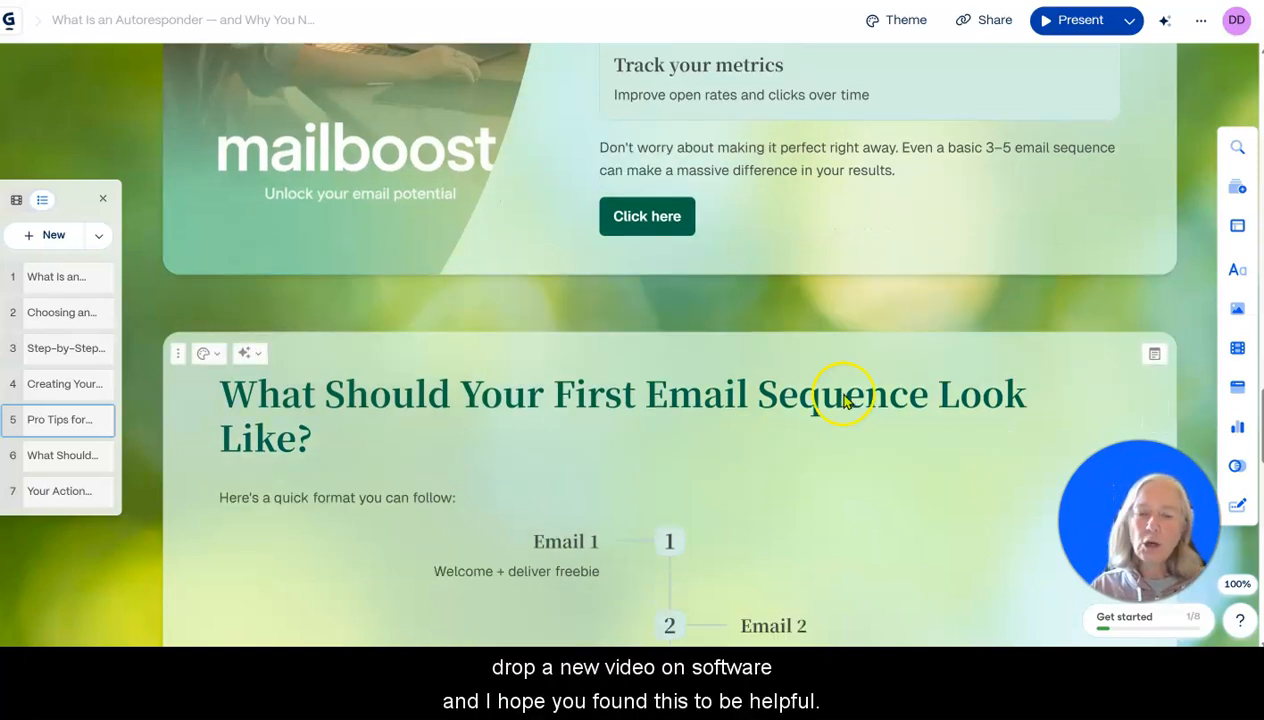
scroll(790, 408, down, 5)
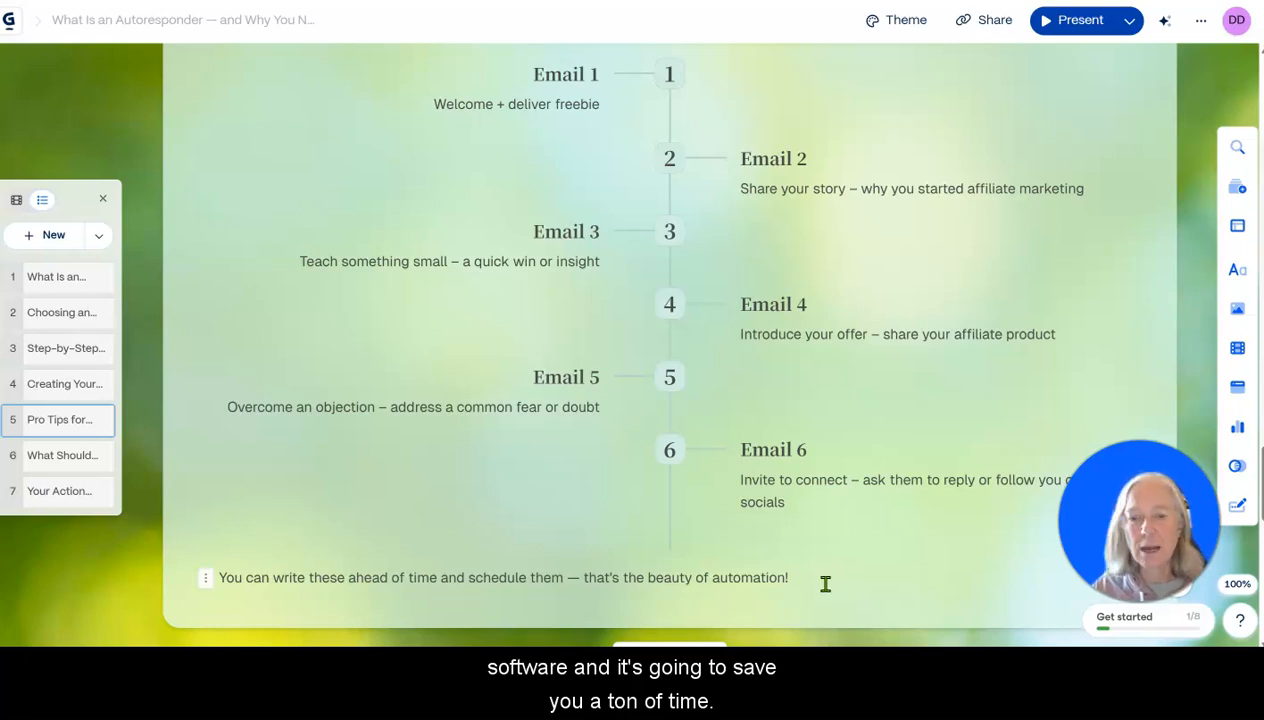
scroll(815, 578, down, 5)
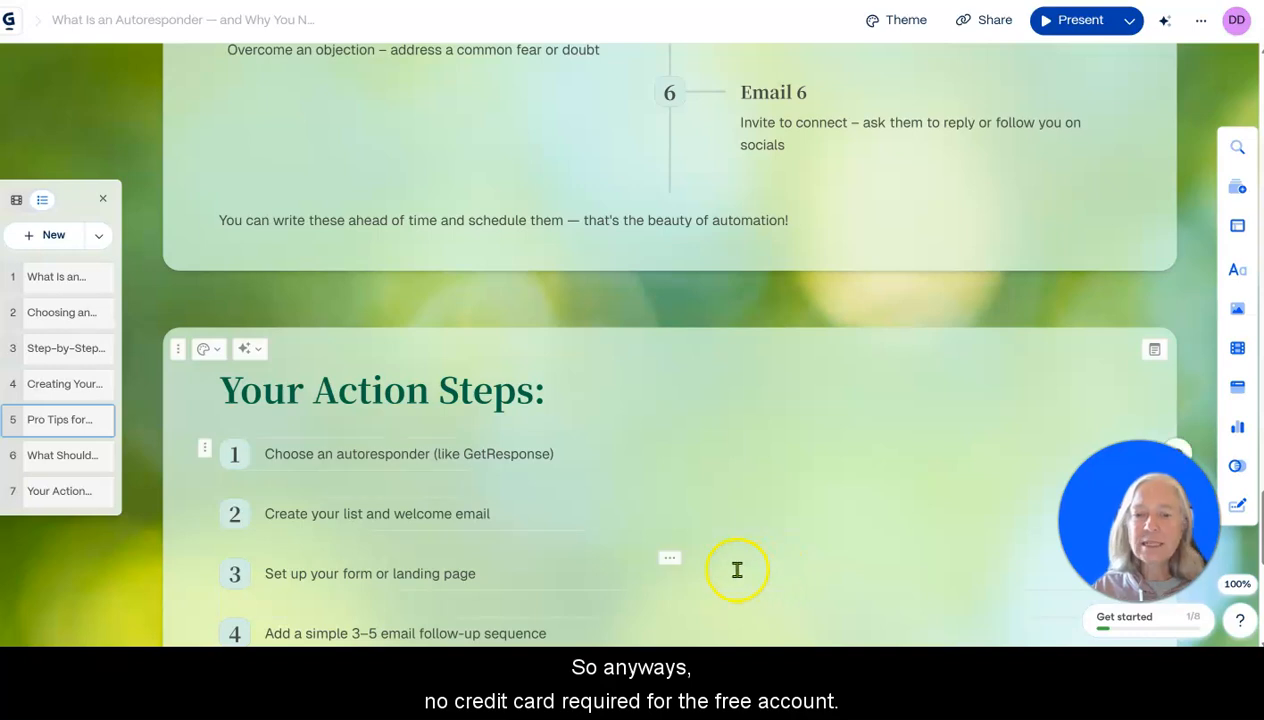
scroll(735, 560, down, 3)
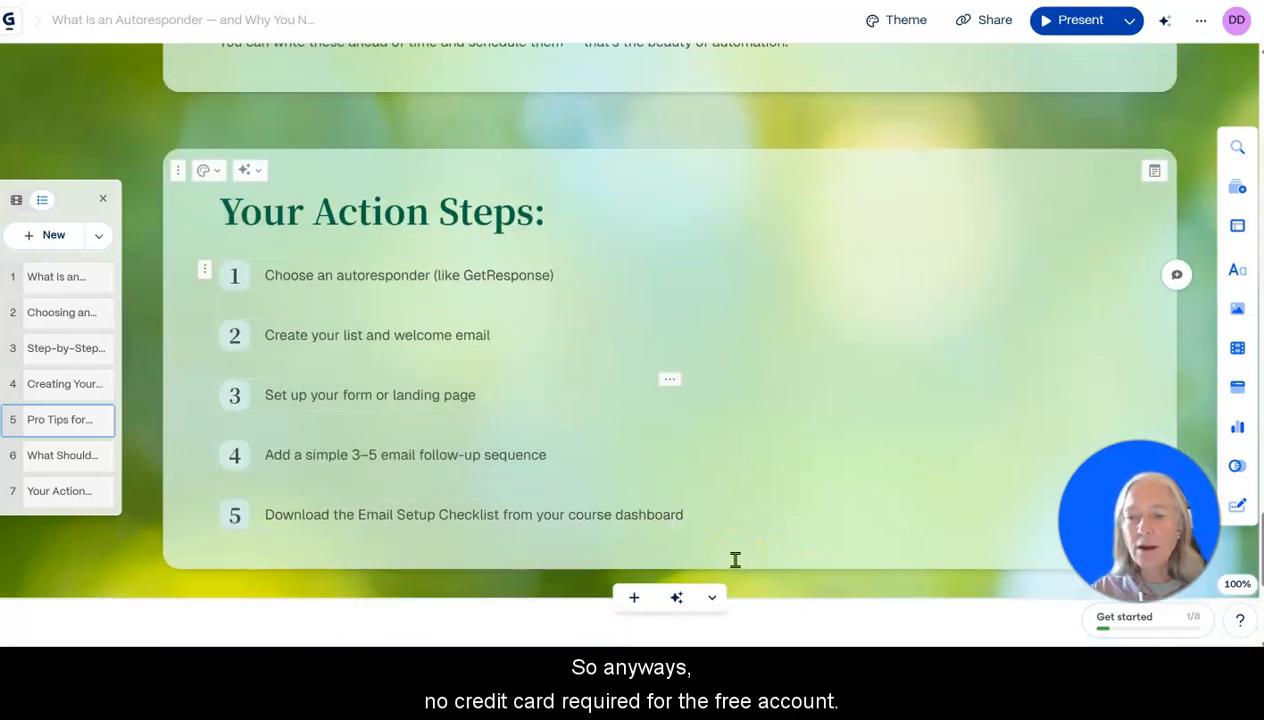